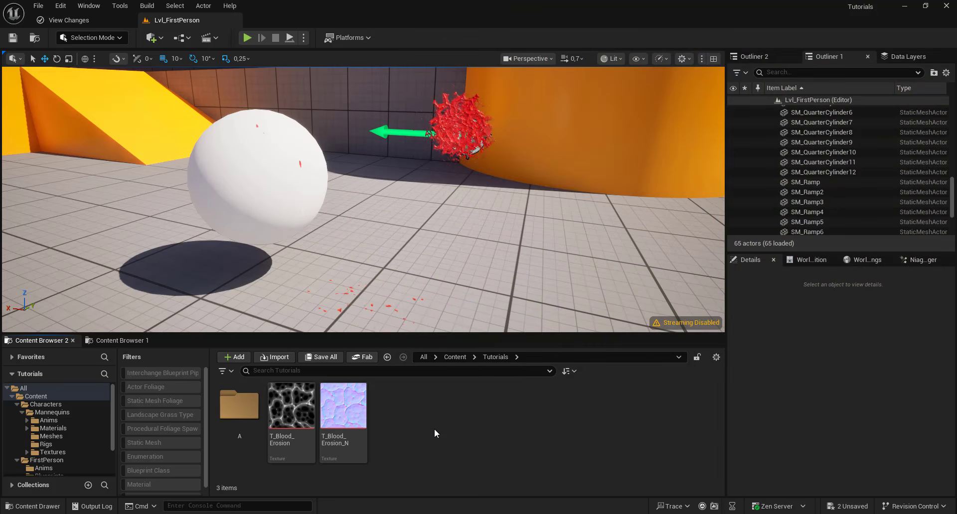
- Create a new material named M_Splash in the Tutorials folder and open it for editing
right_click(433, 428)
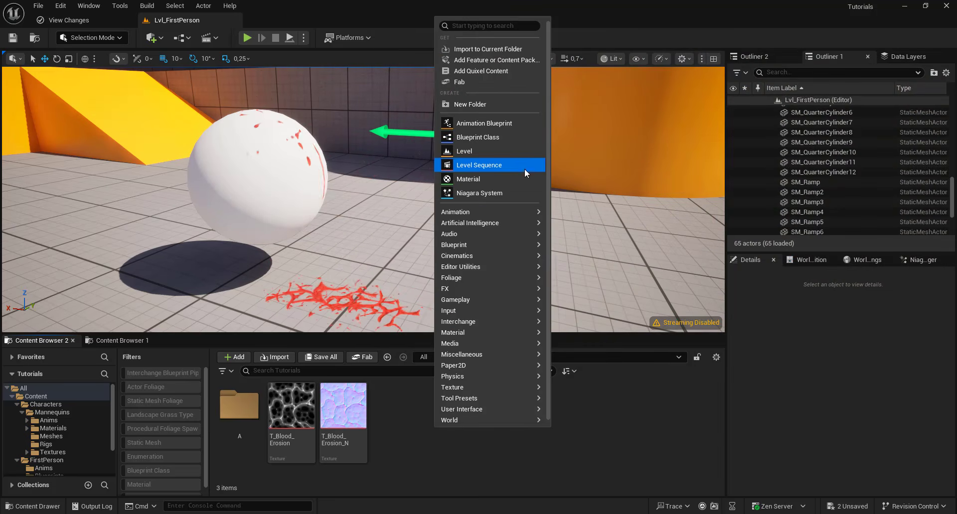
click(519, 181)
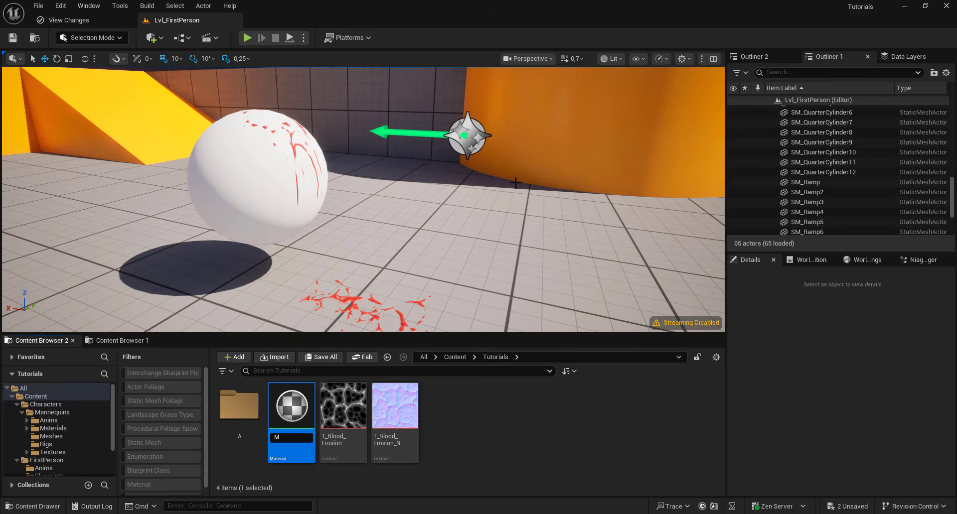
text(M_Splash)
key(Return)
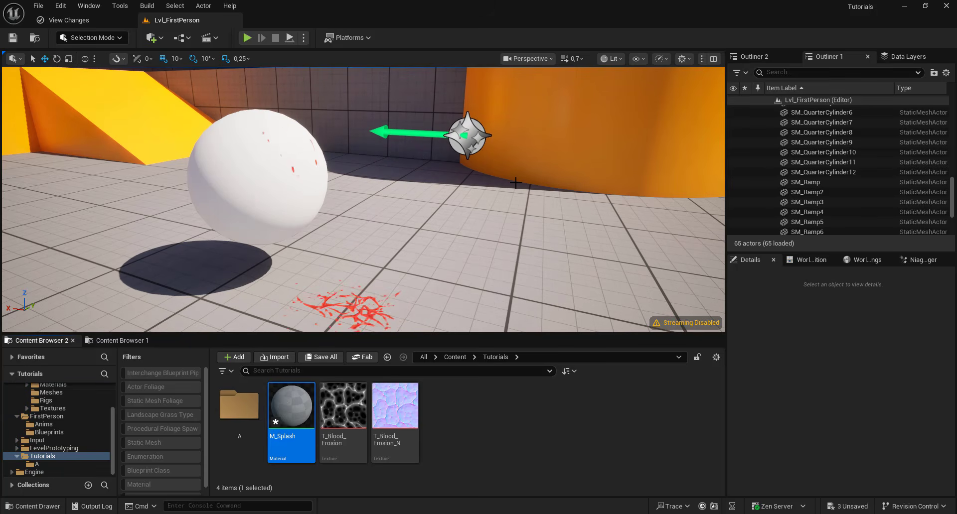
double_click(287, 406)
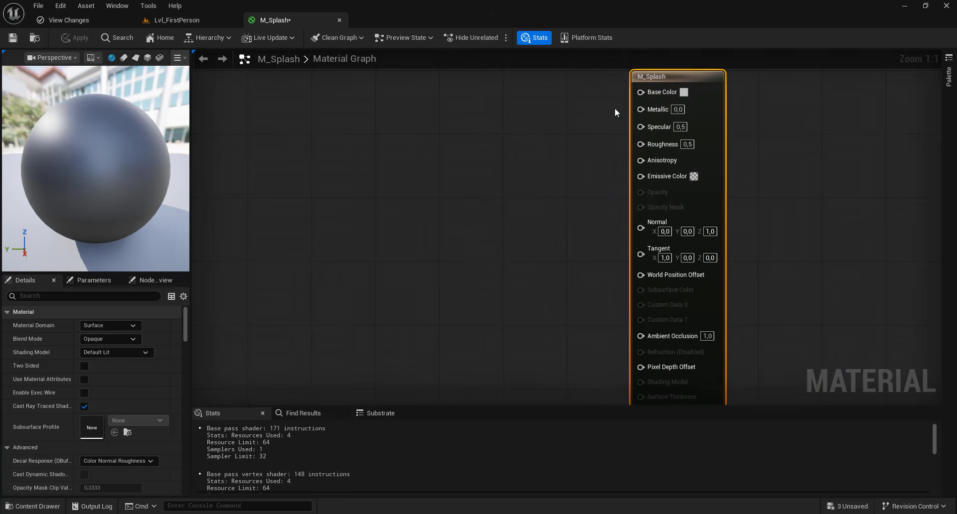
- Add a Particle Color node feeding the material's Base Color and align it with the output node
drag(430, 111, 429, 110)
text(par)
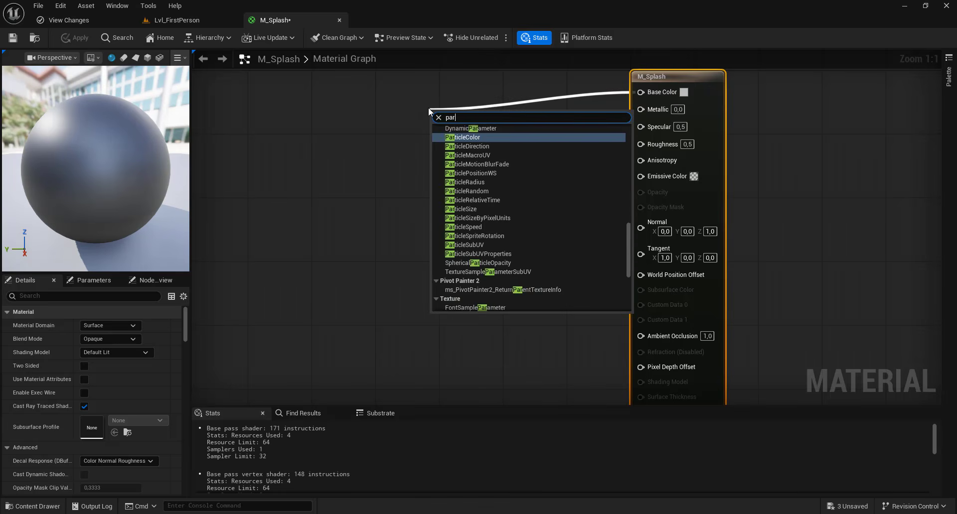
text(ticle co)
click(459, 139)
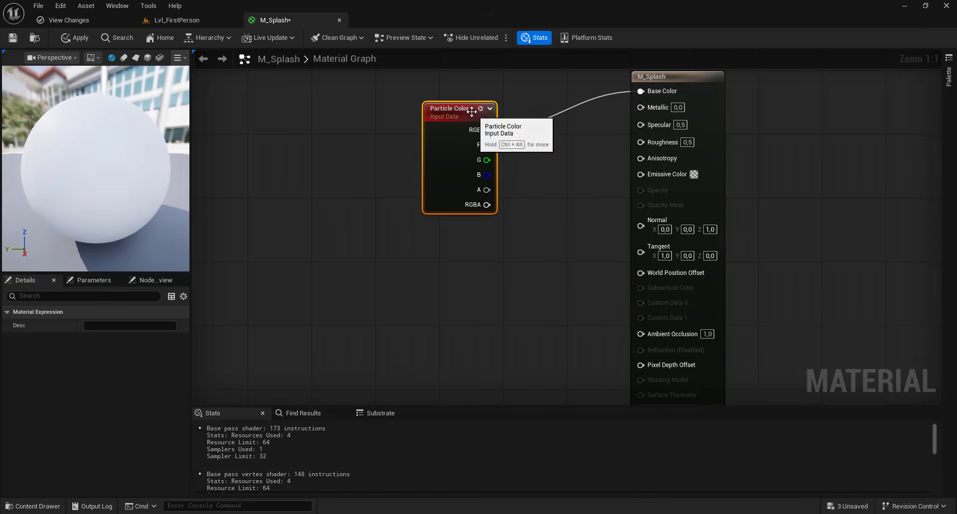
drag(451, 103, 435, 70)
scroll(510, 180, down, 1)
right_drag(510, 179, 606, 209)
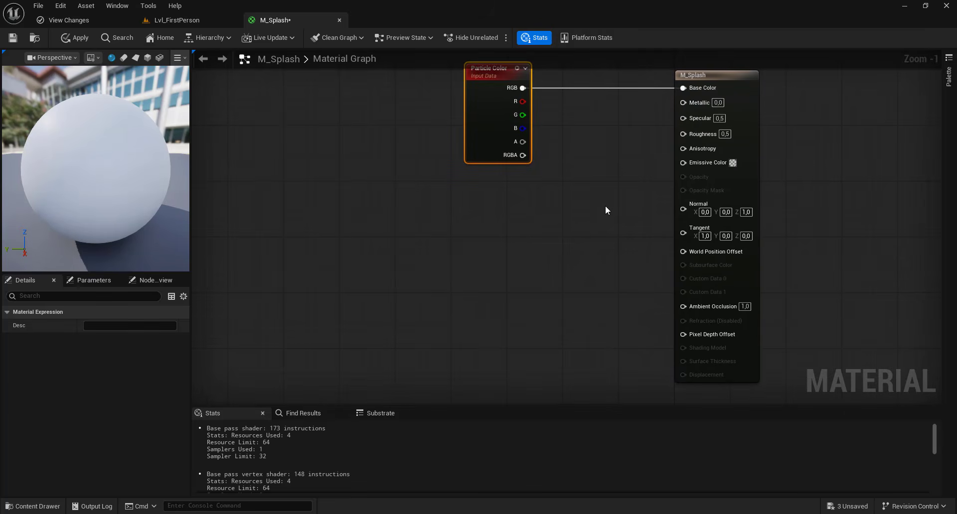
- Set the material's blend mode to Masked and enable Dither Opacity Mask
click(748, 107)
click(110, 341)
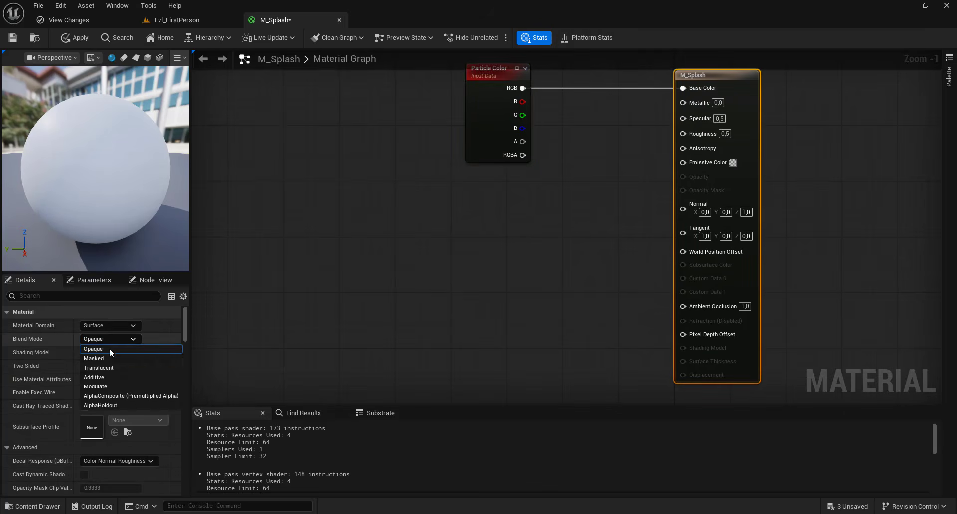
click(101, 359)
scroll(34, 349, down, 3)
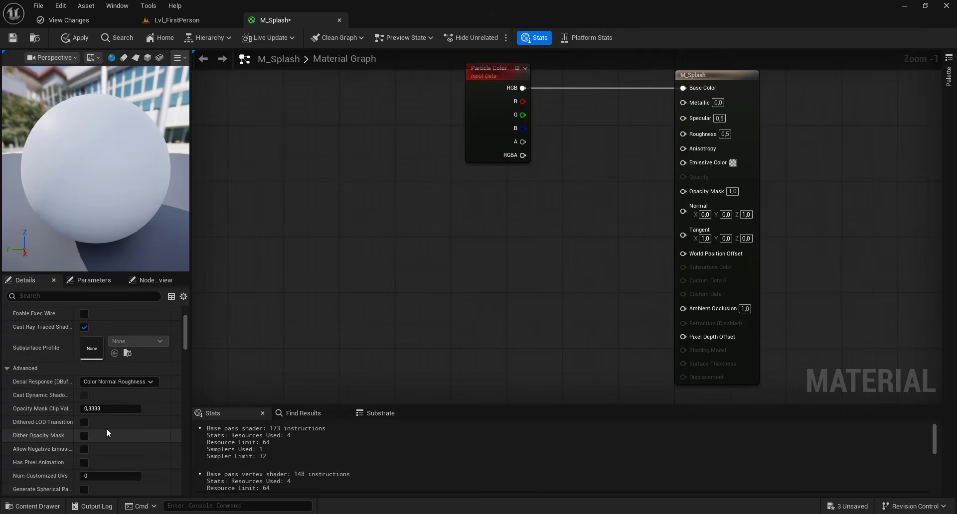
click(85, 436)
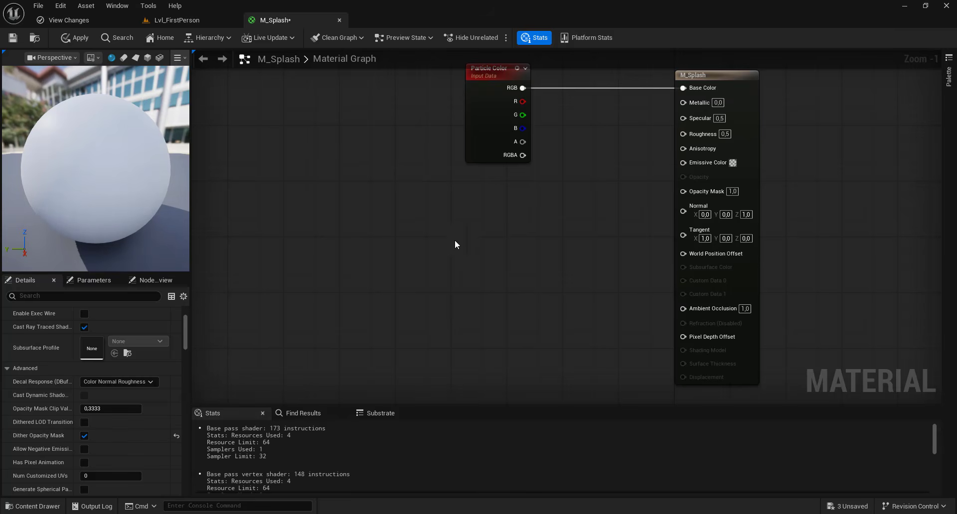
- Promote the Specular input to a parameter with a default value of 0.75
scroll(611, 202, up, 1)
right_click(697, 159)
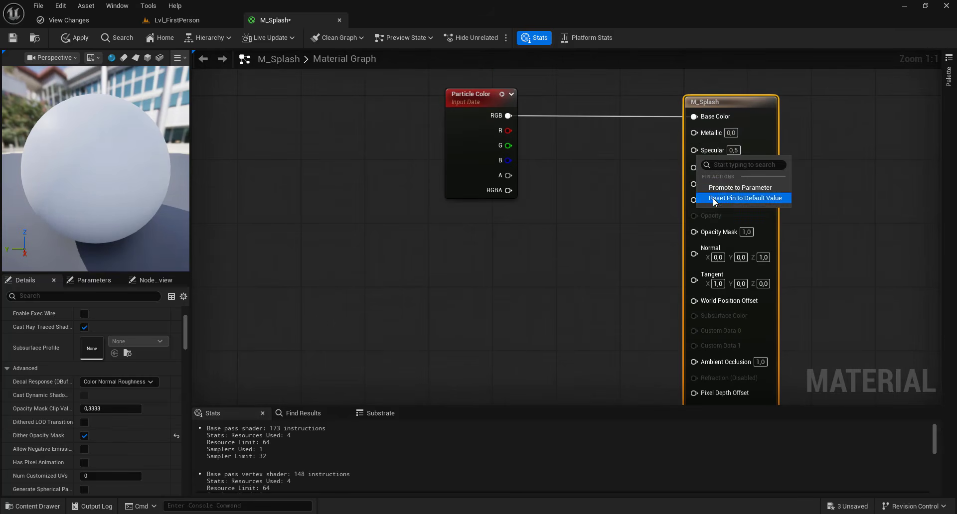
click(733, 199)
click(616, 164)
text(0,75)
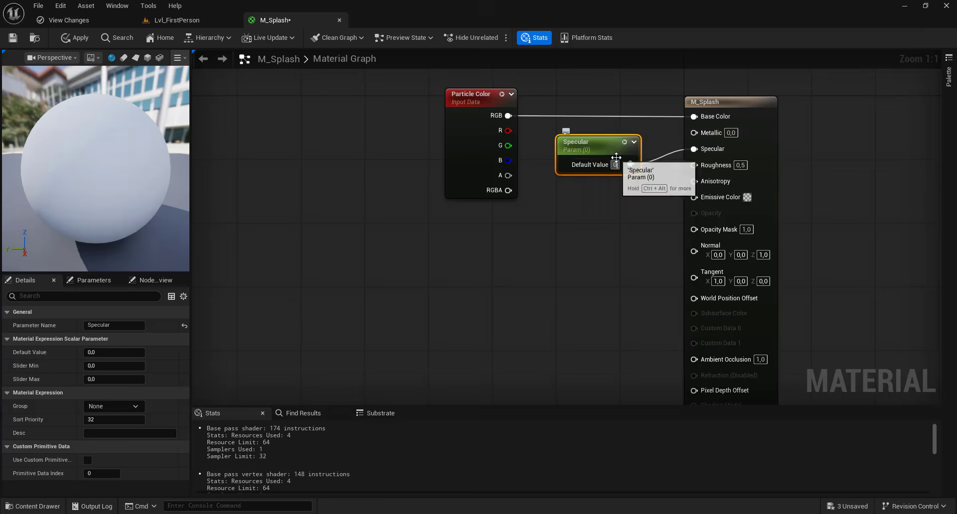
click(656, 236)
- Promote the Roughness input to a parameter, place it below the Specular node and set its default to 0.1
right_click(690, 167)
click(733, 198)
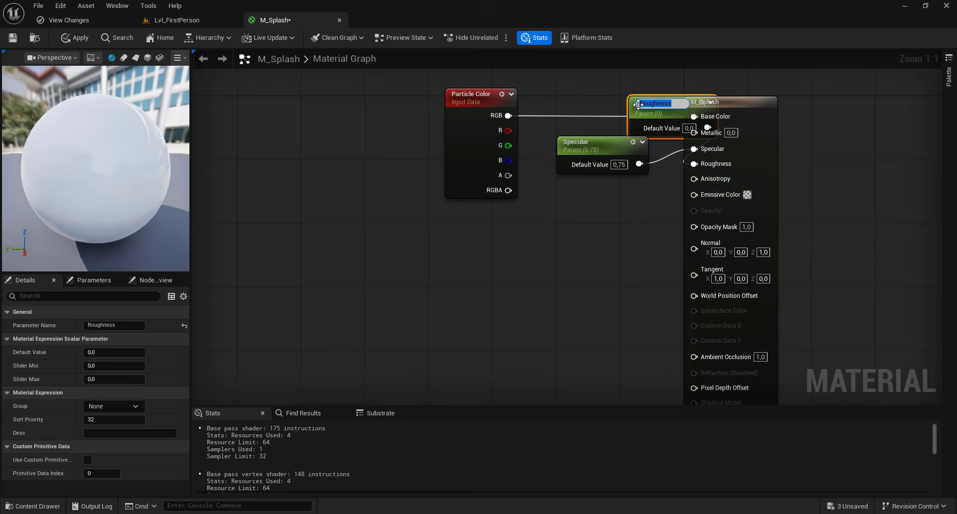
drag(648, 103, 571, 193)
text(0.1)
click(624, 257)
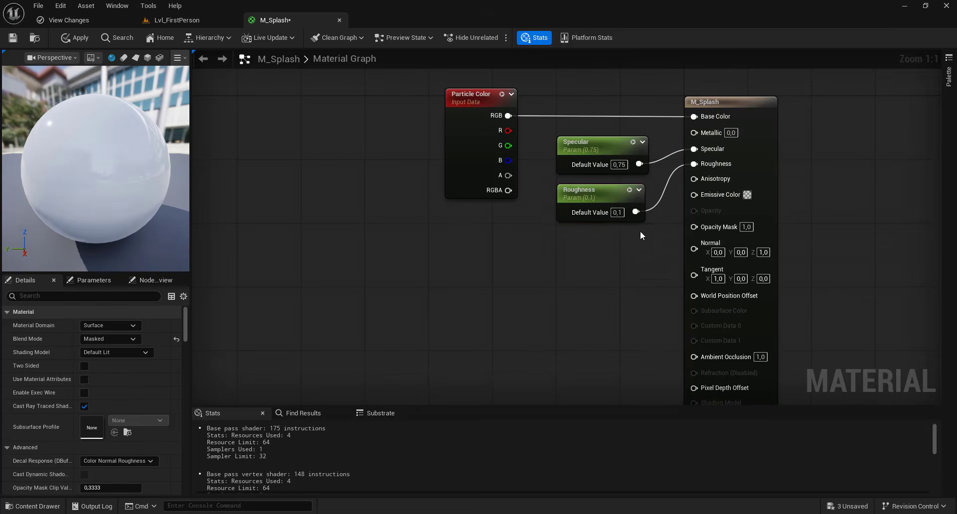
- Bring the T_Blood_Erosion and T_Blood_Erosion_N textures into the M_Splash graph as texture samples
scroll(575, 253, down, 2)
right_drag(577, 252, 636, 185)
click(159, 21)
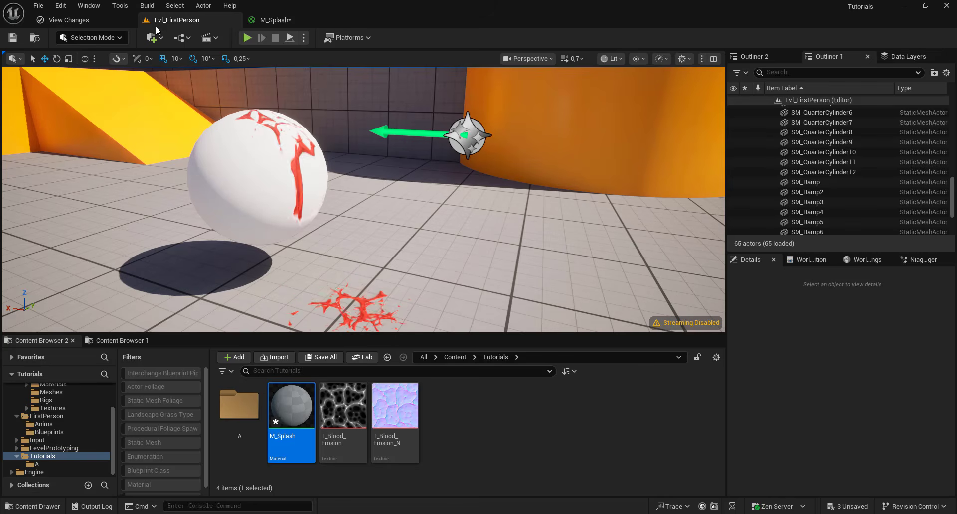
click(343, 406)
ctrl+click(395, 406)
drag(395, 406, 435, 122)
drag(429, 220, 401, 328)
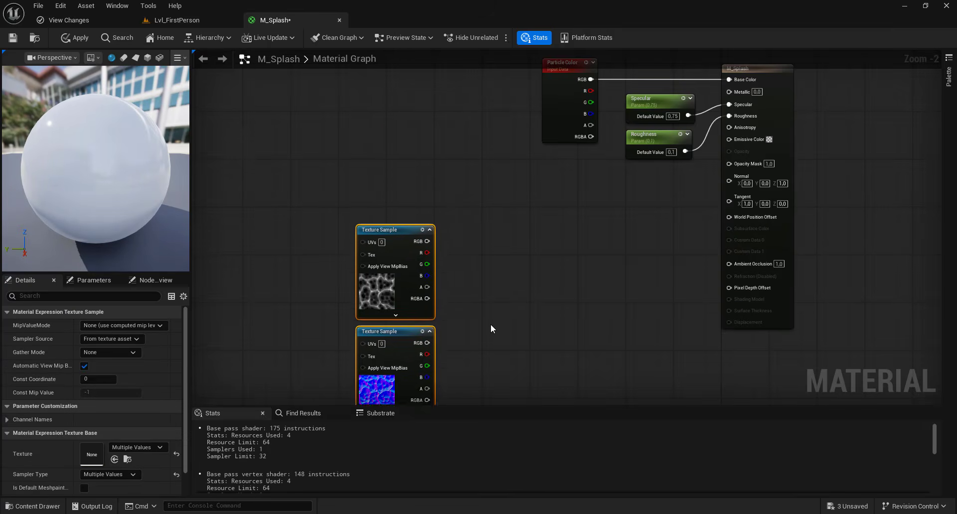
- Connect the normal map sample's RGB through a FlattenNormal node to the material's Normal input
right_drag(491, 324, 466, 243)
drag(403, 262, 705, 100)
text(flatt)
click(504, 309)
right_drag(543, 187, 623, 131)
- Promote the FlattenNormal node's Flatness input to a parameter and set its default value to 2
right_click(581, 217)
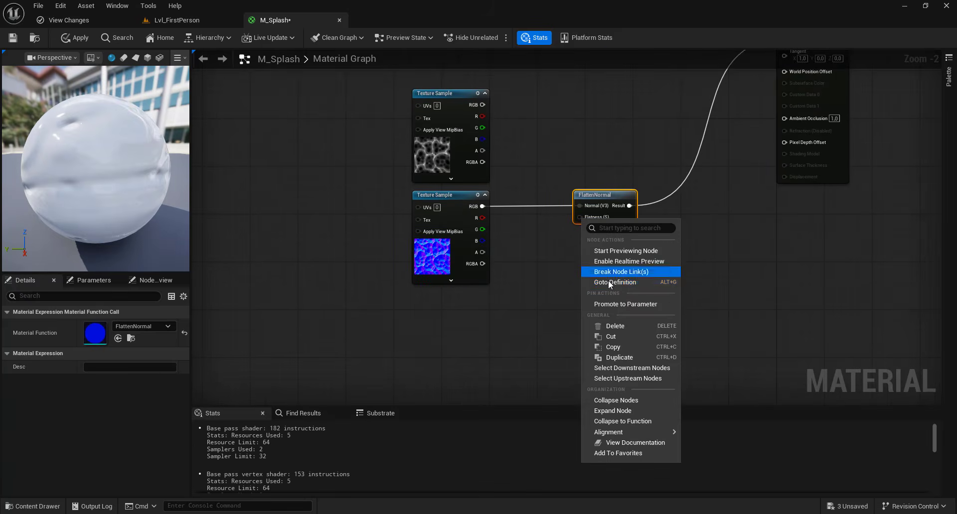
click(625, 305)
drag(543, 211, 516, 274)
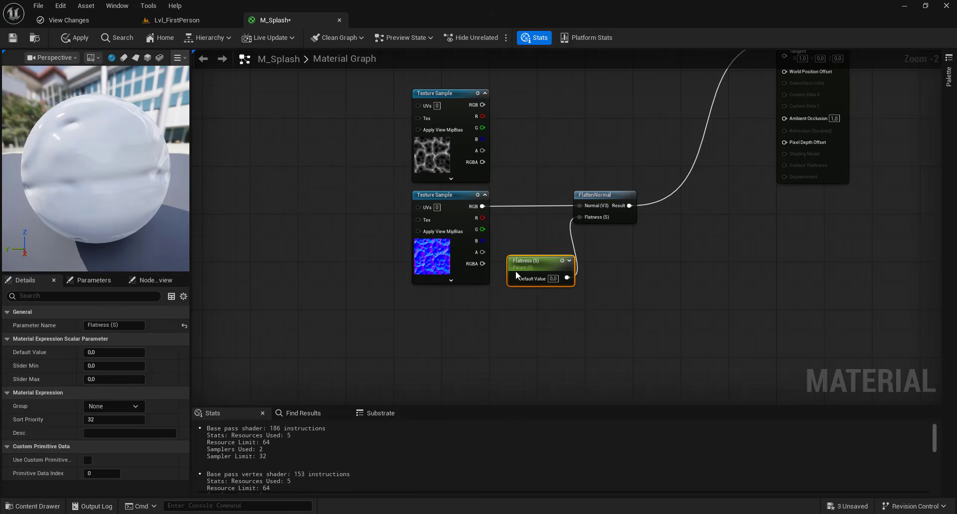
mouse_move(65, 206)
mouse_down()
mouse_move(144, 202)
mouse_move(107, 211)
mouse_up()
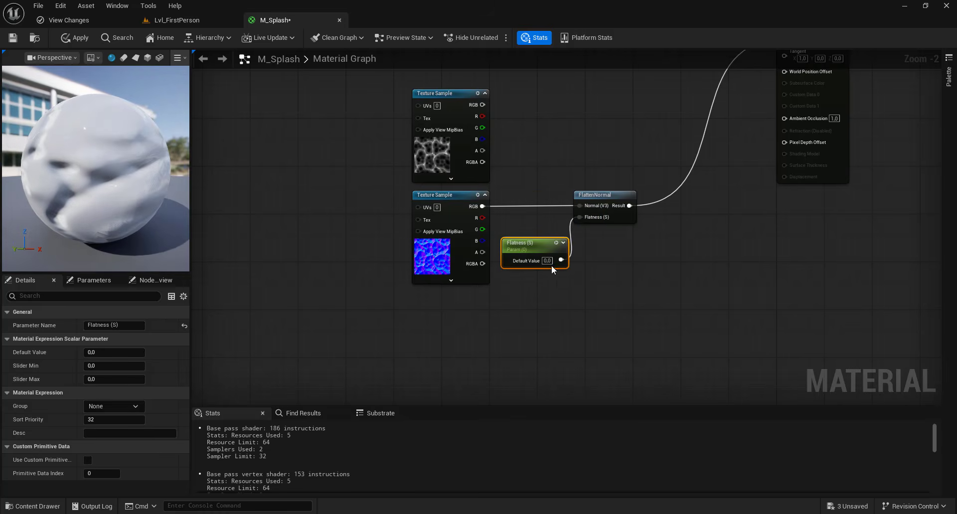
text(2)
key(Return)
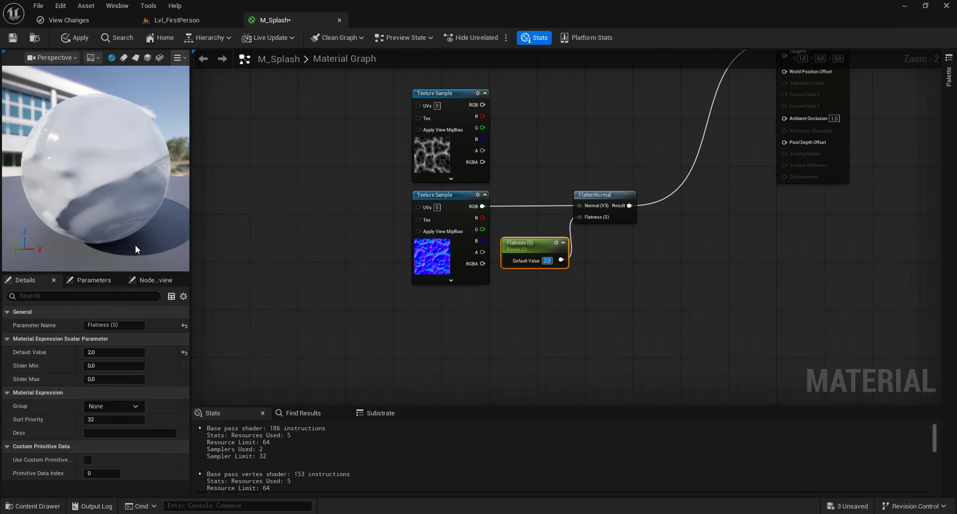
drag(107, 223, 185, 191)
- Feed the erosion texture's red channel into a SmoothStep node's Value and connect its result to Opacity Mask
scroll(553, 175, down, 2)
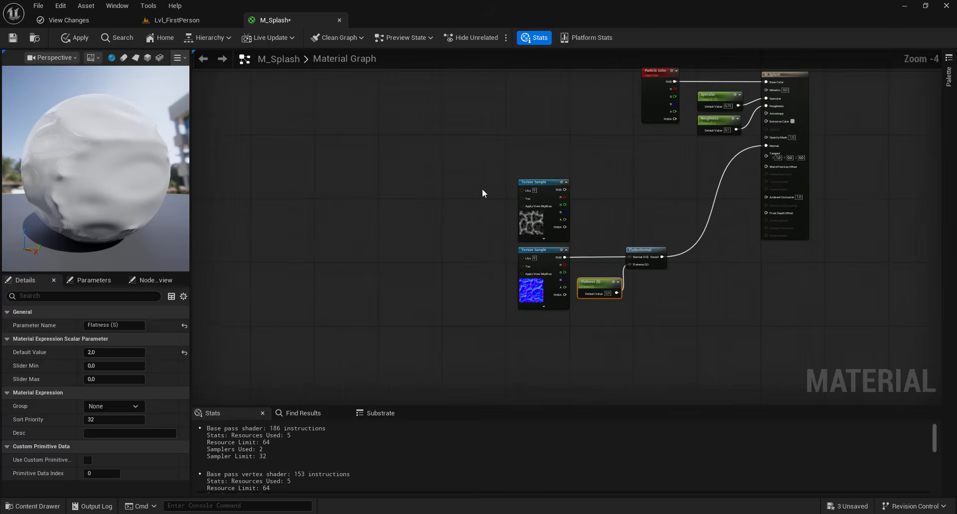
scroll(482, 189, up, 1)
right_drag(653, 195, 572, 213)
drag(516, 216, 560, 198)
text(s)
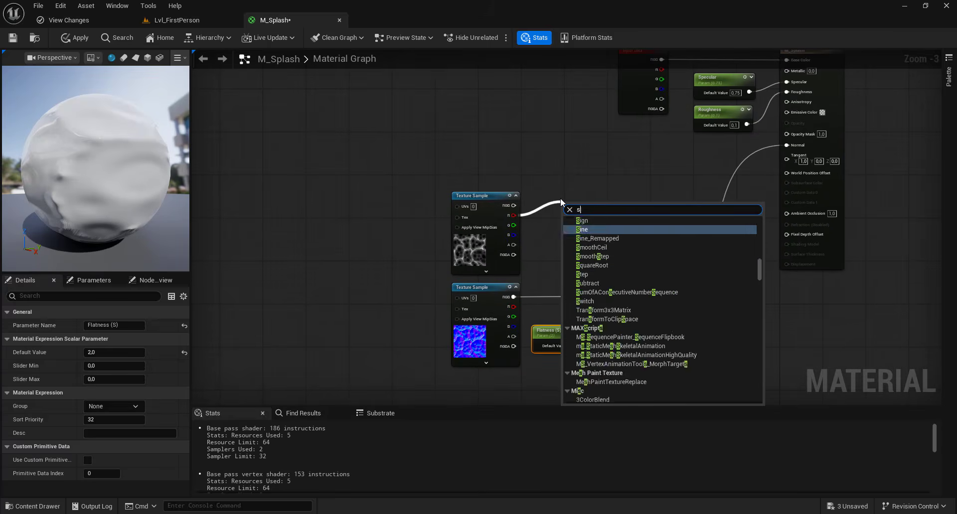
text(mooth)
key(Return)
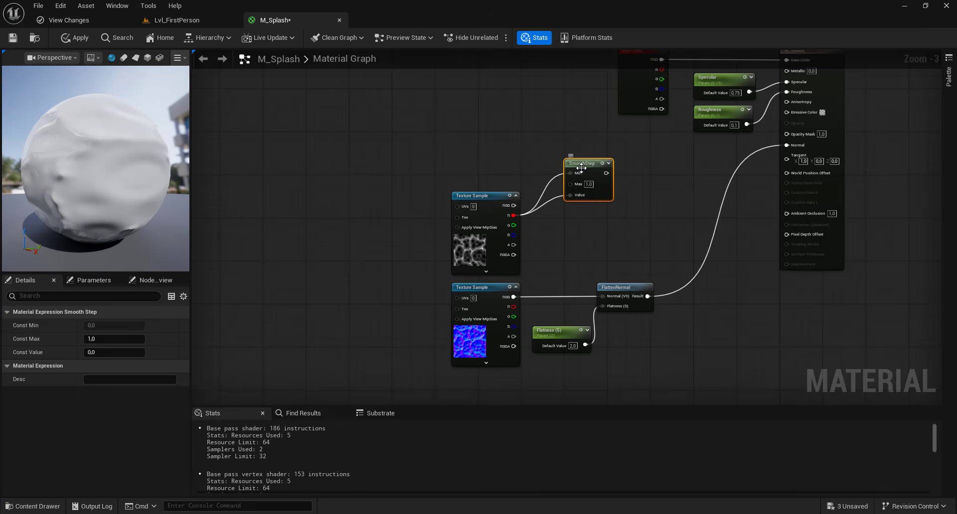
drag(606, 157, 788, 134)
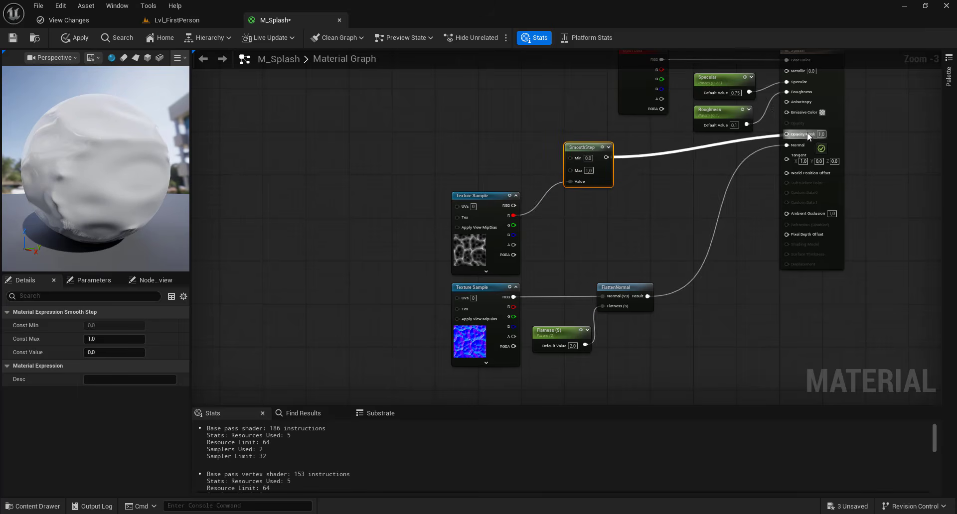
- Rearrange the parameter, SmoothStep, texture sample and FlattenNormal nodes to space out the material graph
drag(632, 99, 639, 117)
drag(686, 117, 710, 158)
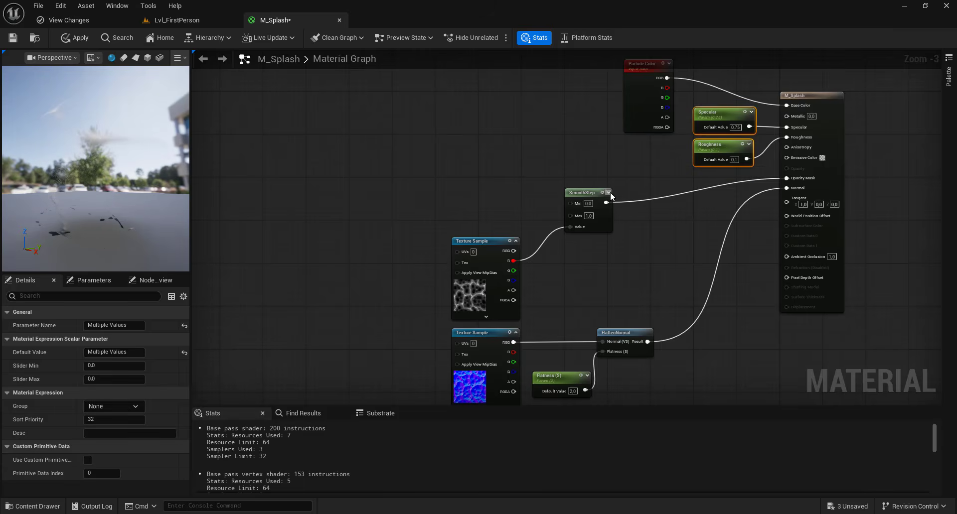
drag(585, 175, 586, 174)
drag(584, 192, 590, 169)
scroll(517, 205, down, 1)
right_drag(517, 205, 591, 179)
drag(532, 273, 683, 309)
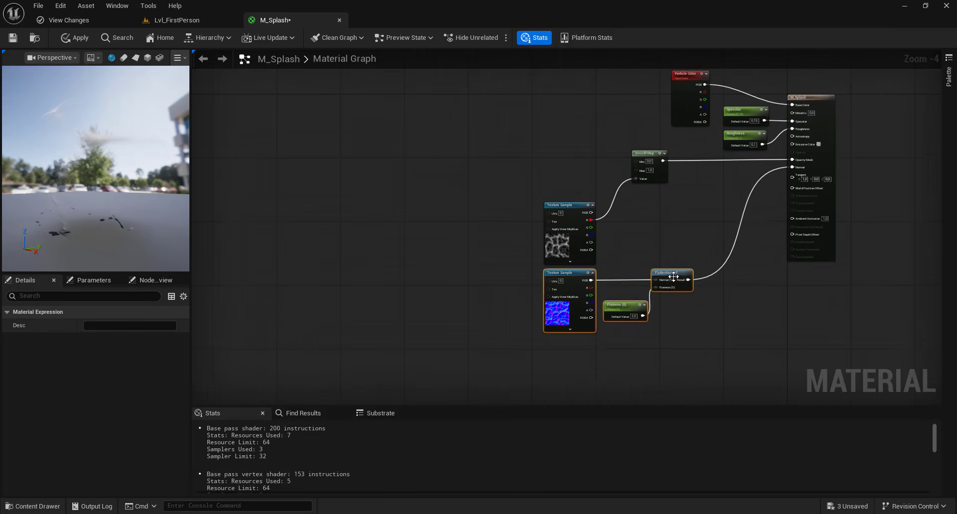
drag(673, 274, 625, 381)
right_drag(504, 175, 560, 195)
drag(561, 193, 702, 231)
drag(712, 171, 647, 171)
- Add a Dynamic Parameter node in the free space before the SmoothStep node
scroll(491, 232, up, 1)
click(496, 234)
right_drag(624, 153, 712, 214)
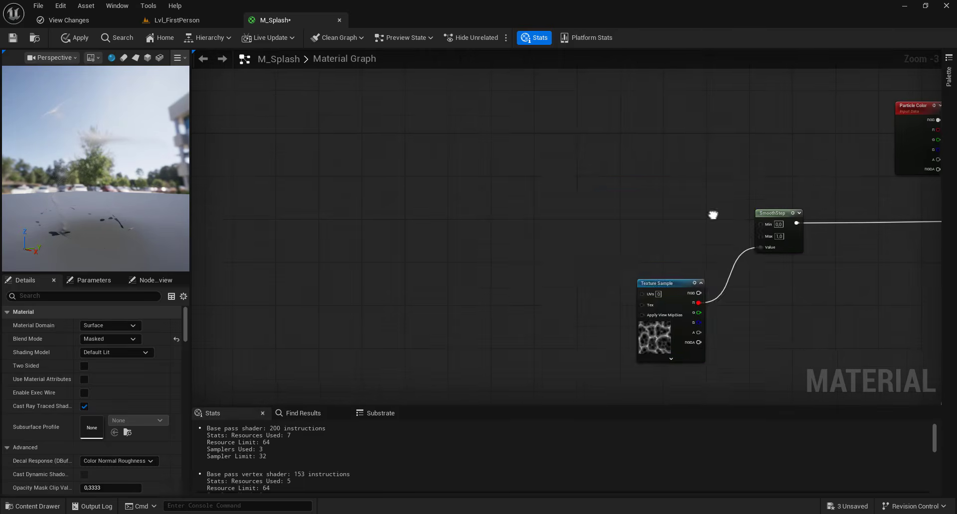
right_click(559, 179)
text(dyna)
click(598, 233)
right_drag(626, 195, 498, 142)
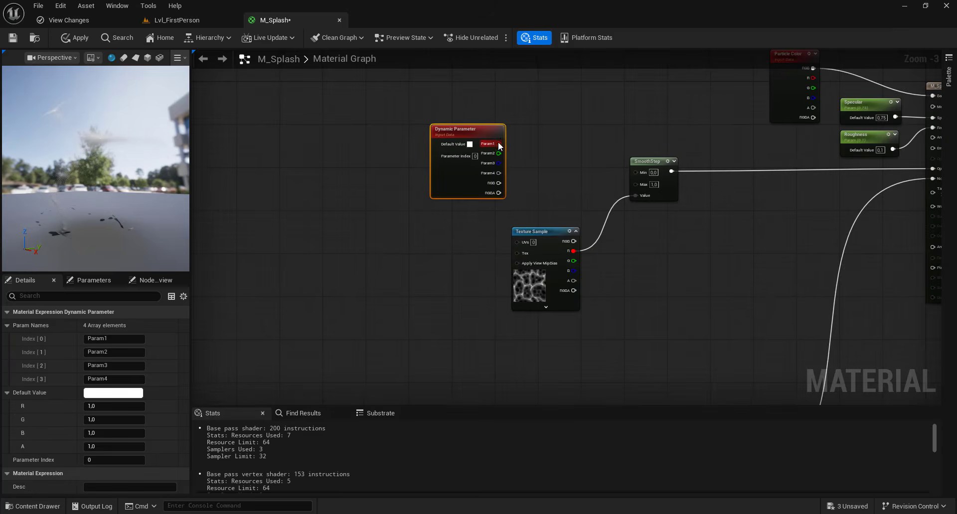
- Route the first dynamic parameter output through a reroute node into the SmoothStep Min input
drag(546, 140, 548, 142)
click(588, 172)
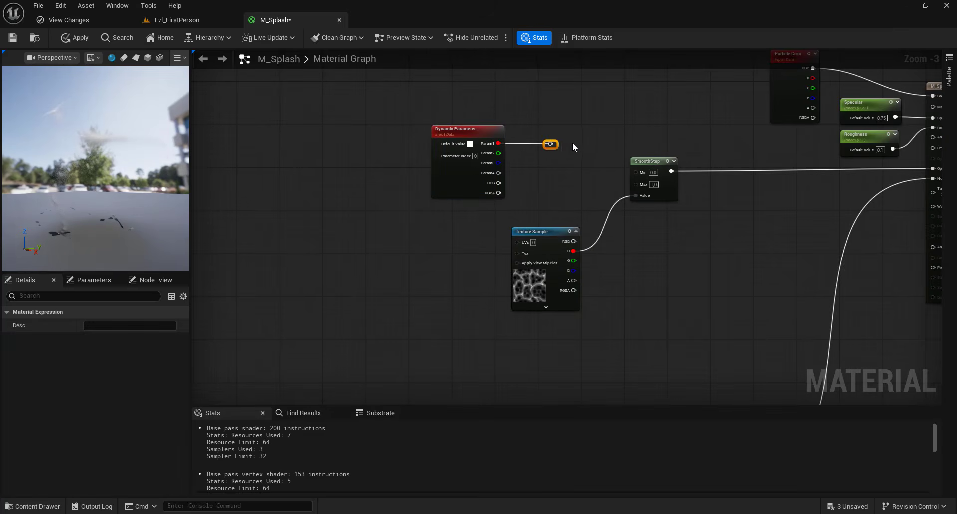
drag(636, 173, 635, 172)
- Sum the first and second dynamic parameter outputs with an Add node feeding the SmoothStep Max input
drag(550, 145, 634, 182)
text(add)
click(597, 227)
drag(499, 153, 571, 192)
- Name the first two dynamic parameters Erosion and Smoothness, and set the Erosion default value to 0
click(447, 135)
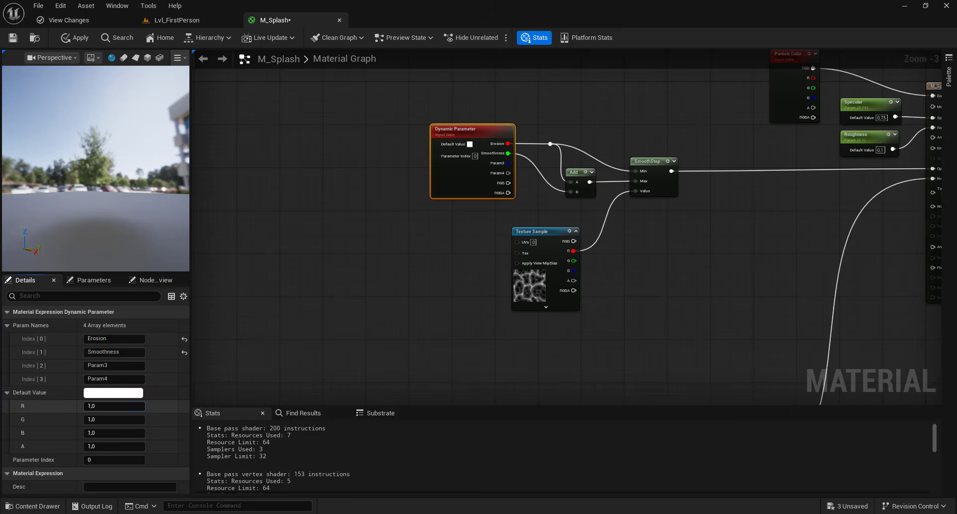
click(114, 406)
text(0)
key(Return)
- Switch the material preview to a plane and frame it to inspect the opacity mask
drag(133, 193, 166, 300)
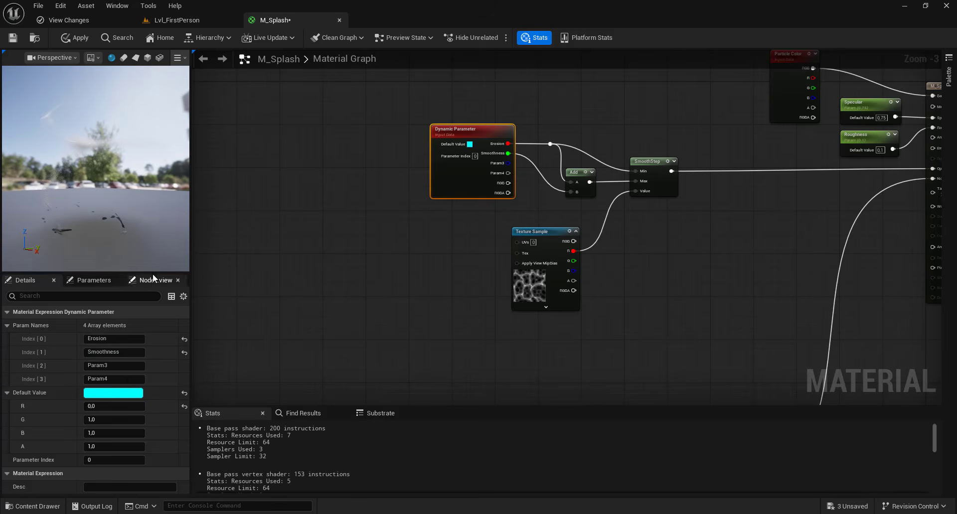
click(135, 58)
drag(65, 163, 140, 187)
drag(70, 188, 83, 194)
scroll(71, 188, up, 3)
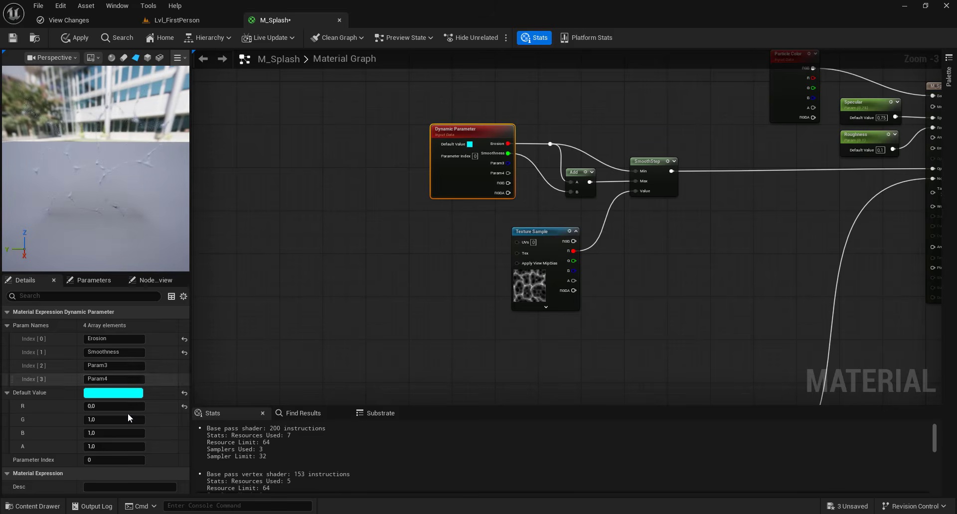
- Set the dynamic parameter defaults to 0.1 for Smoothness and -0.05 for Erosion
key(Return)
drag(94, 190, 101, 253)
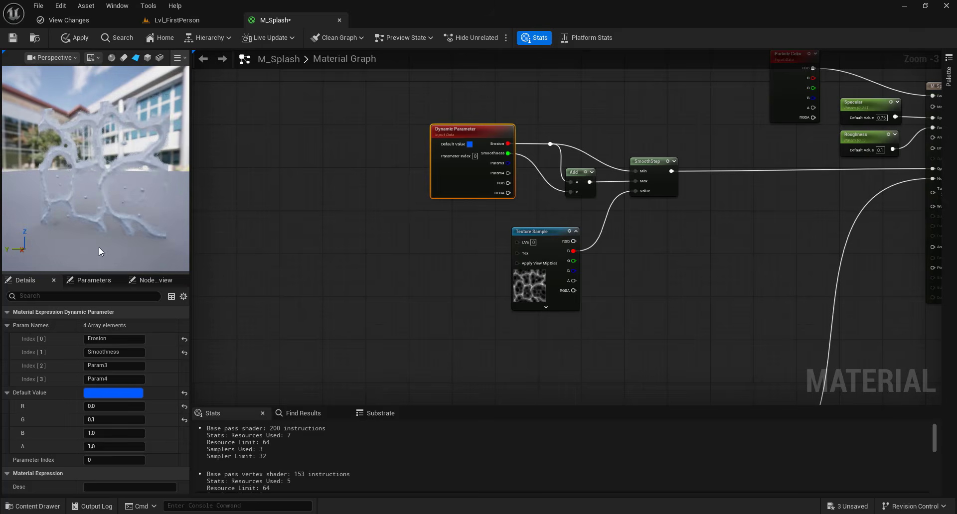
click(120, 407)
text(-0.1)
key(Return)
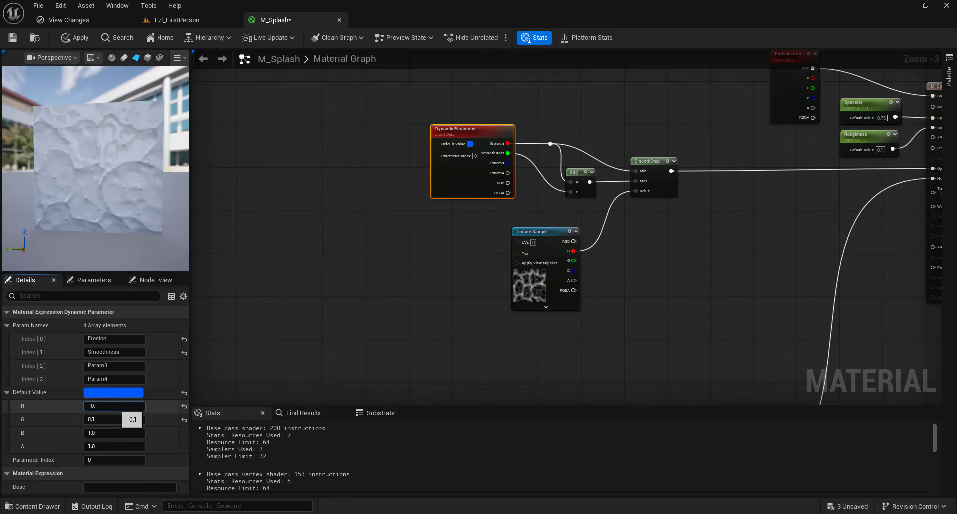
key(Return)
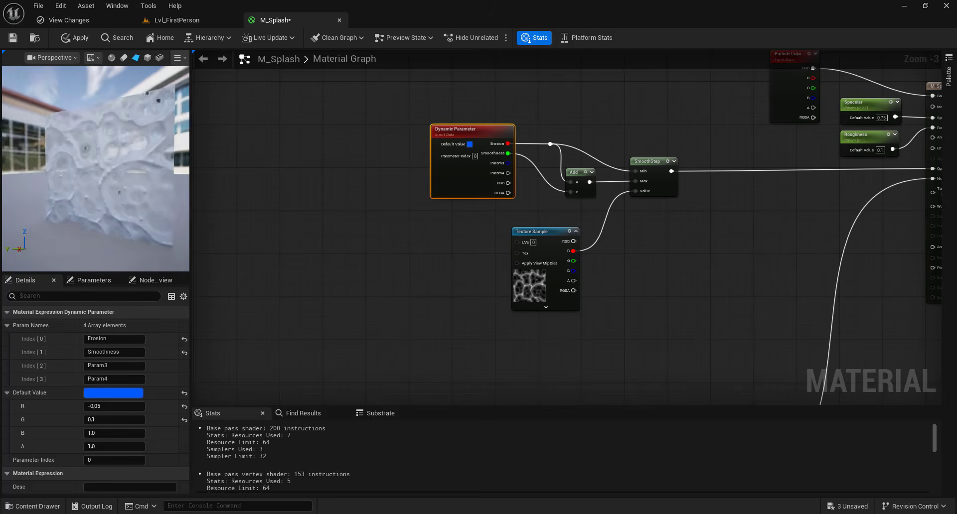
- Test the Erosion default at several higher values such as 0.2 and 0.5, and set it back to 0
click(109, 406)
text(0.1)
key(Return)
click(108, 406)
text(0.3)
key(Return)
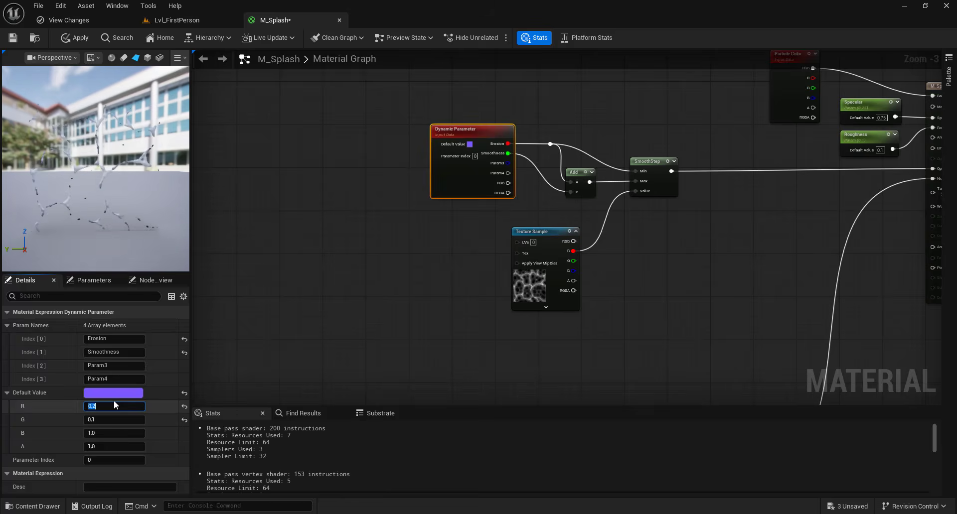
text(0)
key(Return)
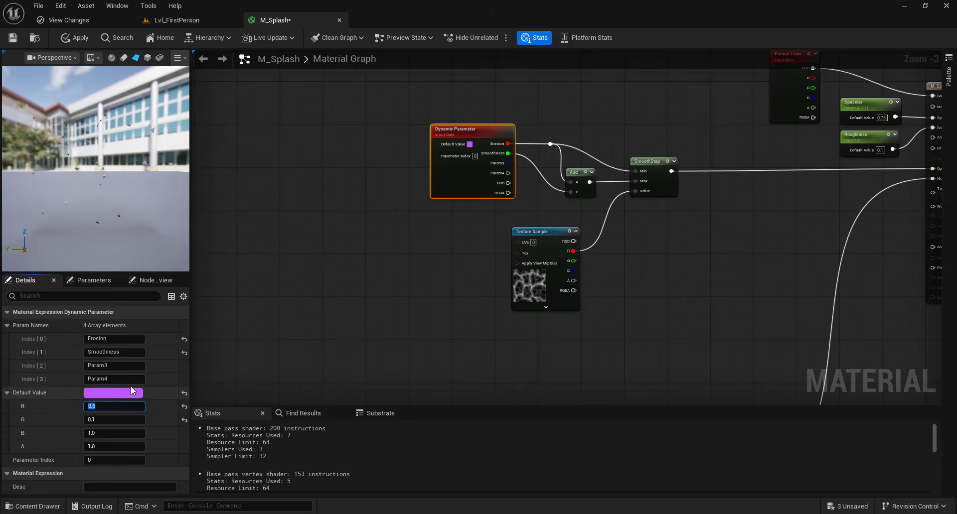
click(377, 290)
scroll(383, 277, down, 1)
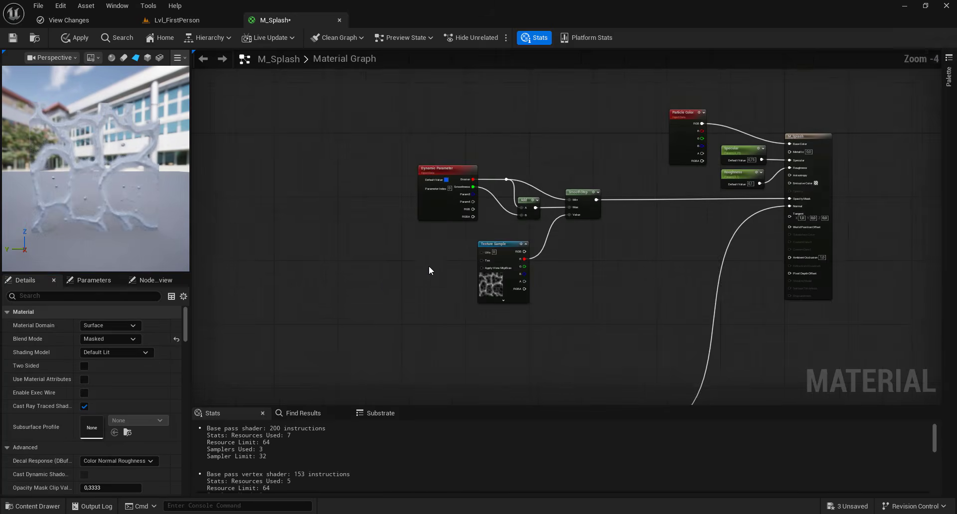
- Insert a Multiply node between the SmoothStep output and the Opacity Mask input
right_drag(428, 266, 400, 190)
drag(151, 175, 135, 197)
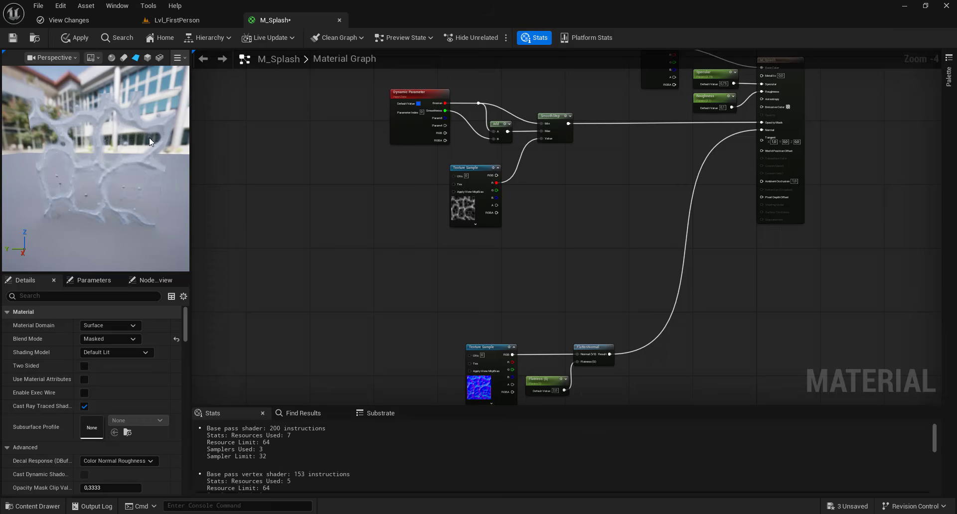
right_drag(579, 224, 541, 213)
scroll(613, 124, up, 2)
drag(486, 106, 555, 222)
text(mul)
click(614, 178)
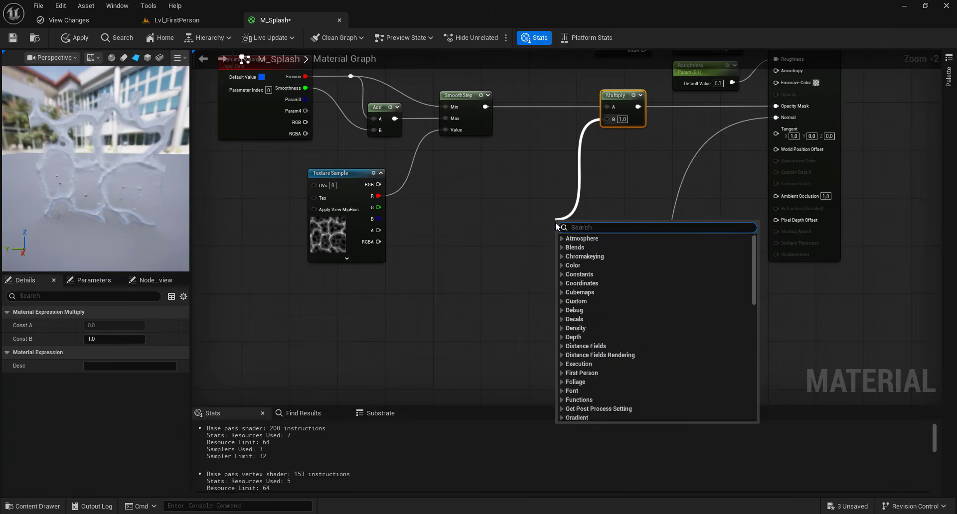
- Feed the Multiply node's B input from a SphereMask node and space the two nodes apart
text(sphere)
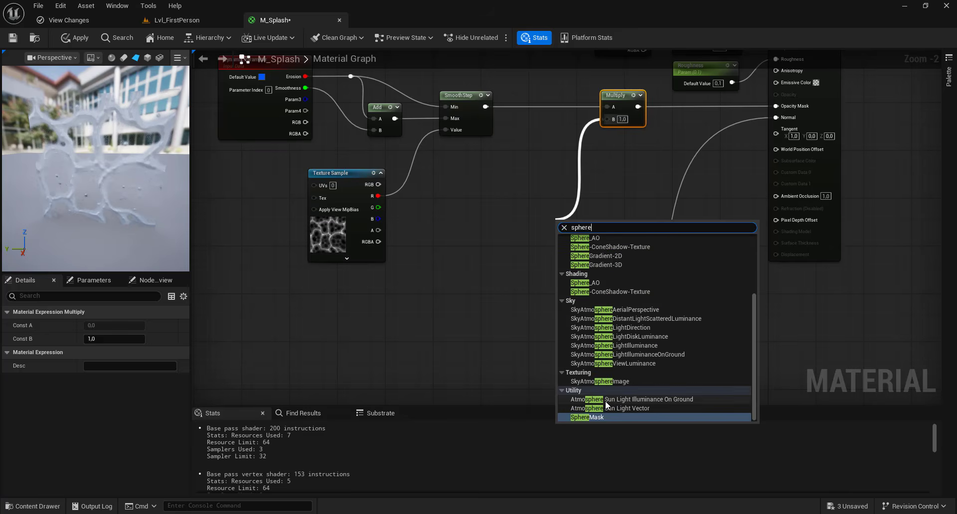
click(595, 421)
drag(582, 225, 564, 259)
drag(614, 99, 649, 99)
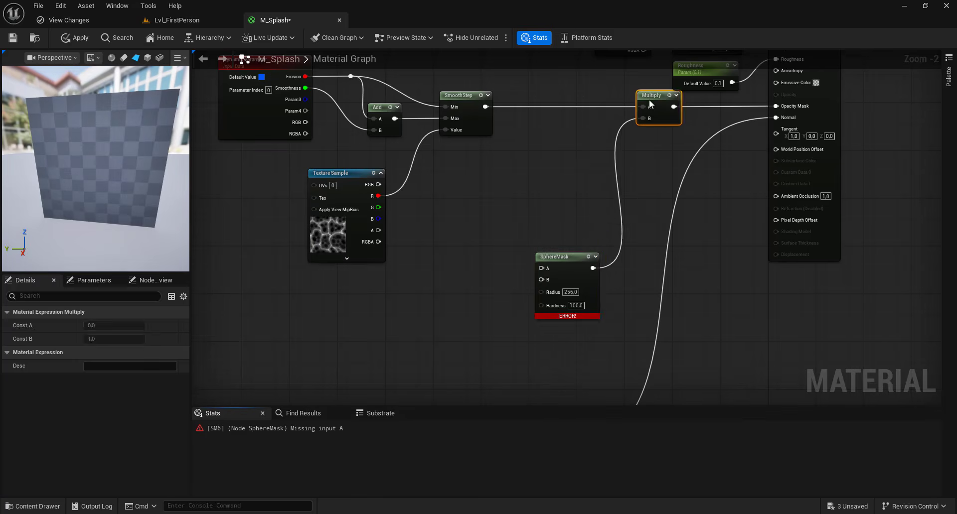
- Connect a texture coordinate node to SphereMask input A and a constant of 0.5 to input B
drag(575, 263, 468, 181)
text(texcoord)
click(527, 223)
right_drag(472, 250, 510, 148)
drag(543, 125, 543, 124)
text(const)
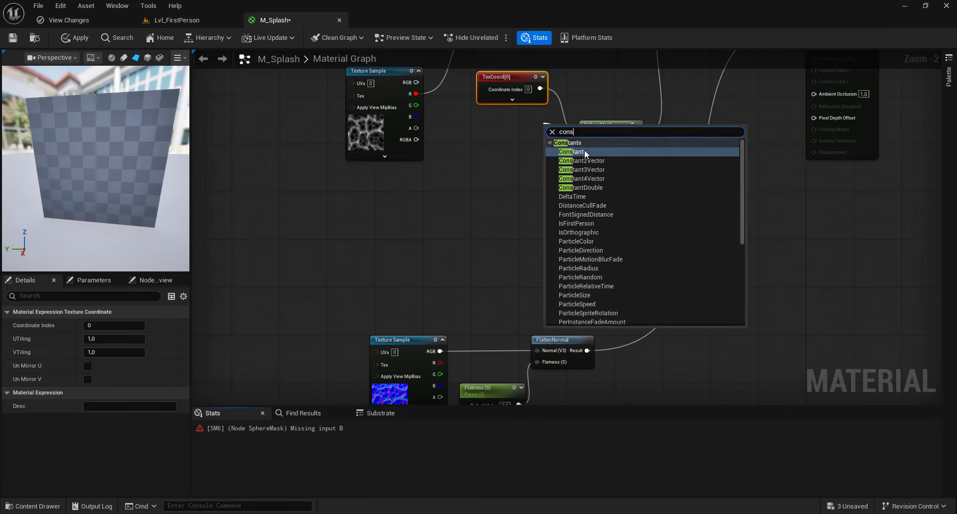
click(584, 150)
text(5)
click(450, 134)
- Route the erosion texture's red channel through Multiply and Add nodes into the SphereMask Radius, with Hardness set to 80
drag(416, 93, 526, 193)
text(mul)
click(486, 251)
text(add)
click(539, 208)
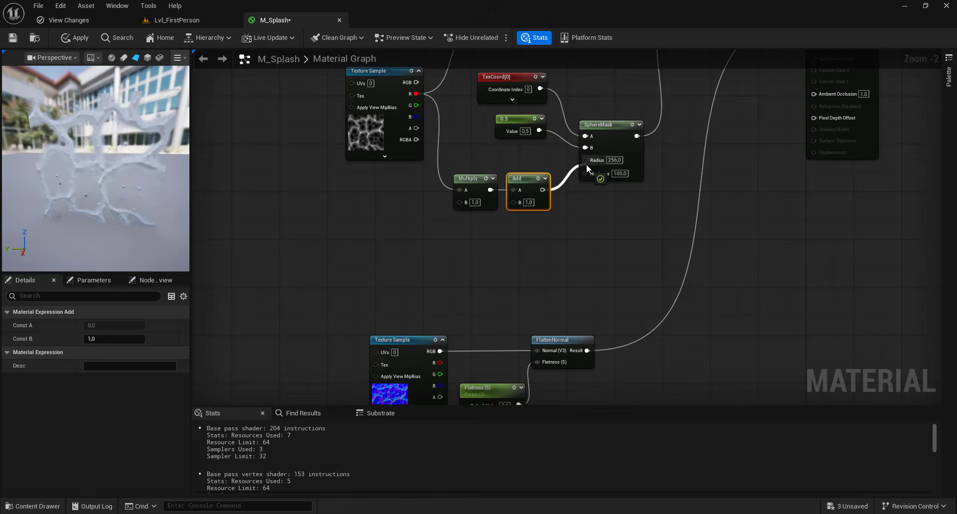
drag(587, 168, 586, 160)
click(564, 199)
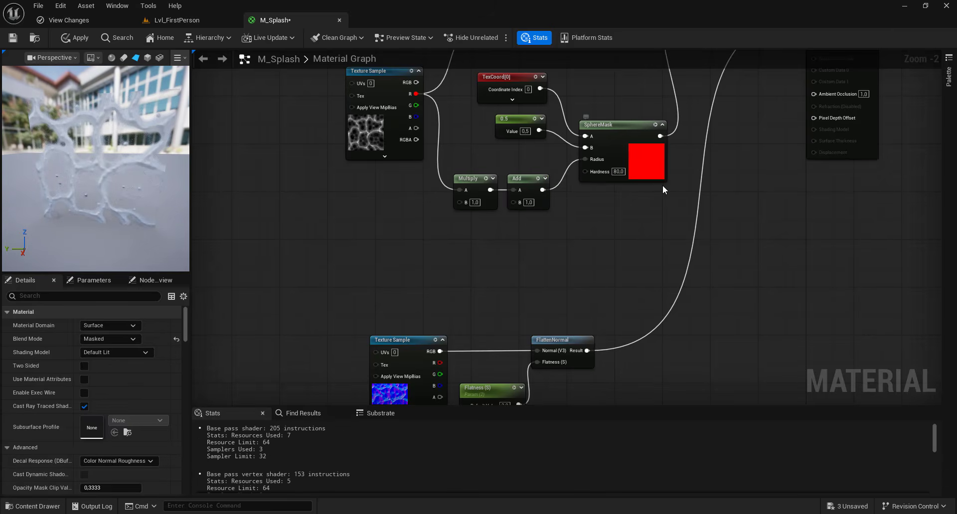
- Set the B value of the radius Add node to 0.2 and of its Multiply node to 0.4
text(0,2)
key(Return)
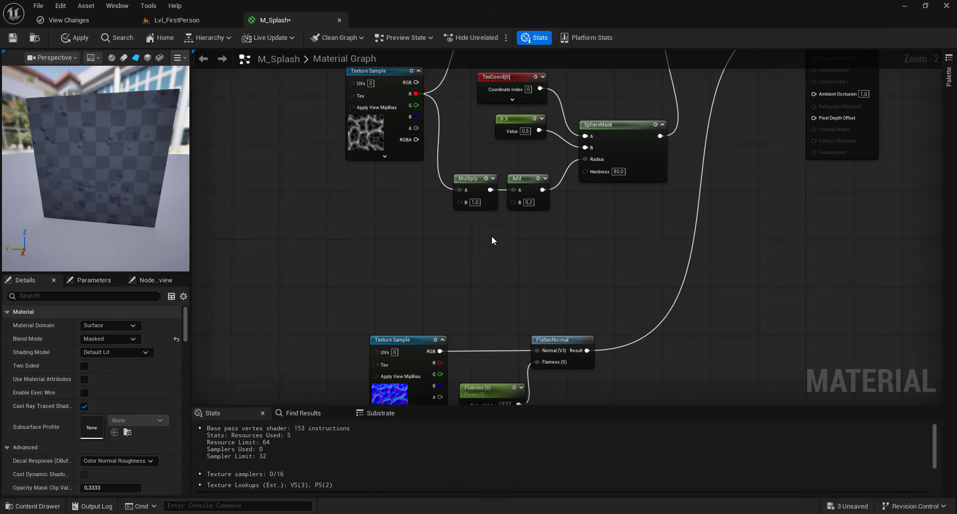
click(474, 203)
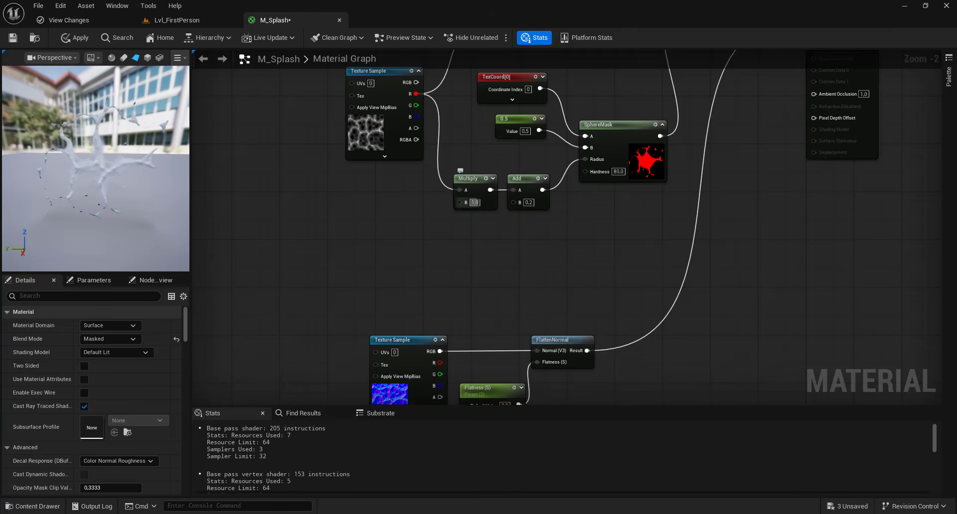
text(0,4)
key(Return)
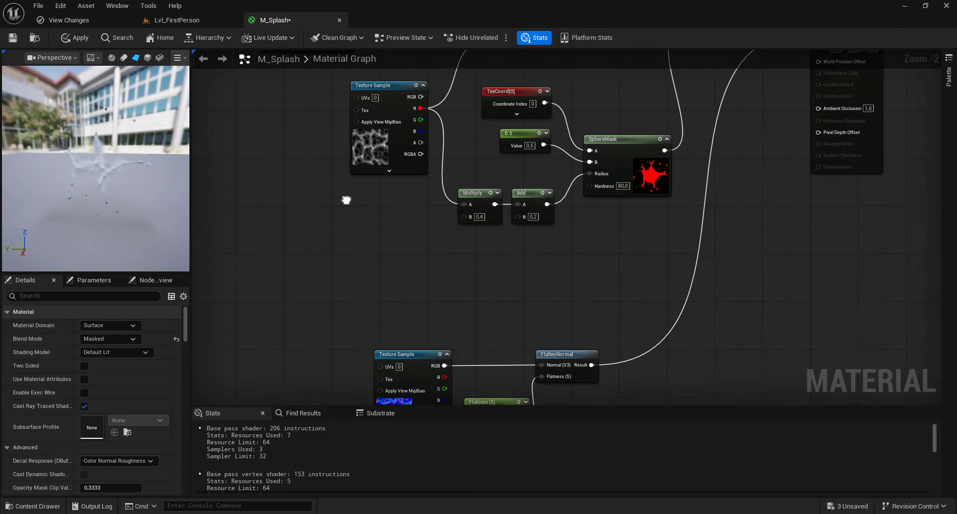
- Move the normal texture, Flatness and FlattenNormal nodes up, closer to the mask nodes
right_drag(346, 198, 337, 287)
drag(96, 175, 130, 163)
scroll(414, 174, down, 1)
right_drag(414, 174, 667, 156)
scroll(666, 156, down, 1)
click(663, 335)
drag(553, 325, 758, 372)
drag(767, 342, 768, 274)
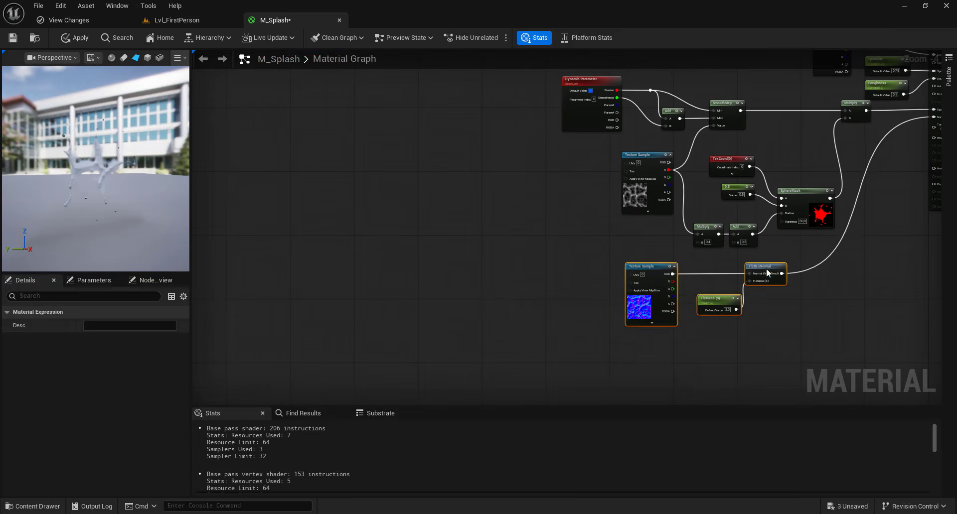
- Add a reroute node that feeds the UVs inputs of both texture samples
click(595, 214)
scroll(595, 215, up, 1)
text(rer)
mouse_move(501, 129)
mouse_down()
mouse_move(626, 276)
mouse_move(508, 134)
mouse_up()
click(530, 218)
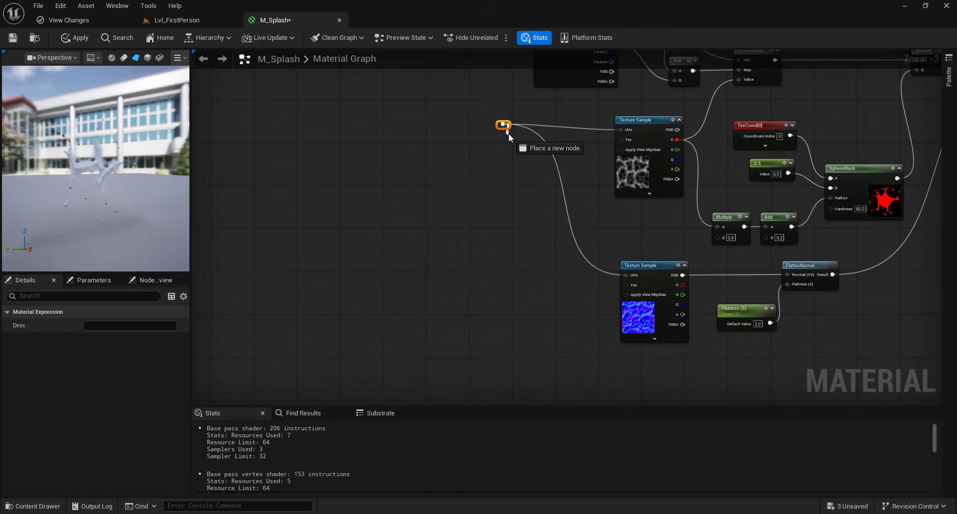
- Connect a new texture coordinate node, placed well ahead of the texture samples, to the UV reroute node
right_drag(508, 127, 695, 157)
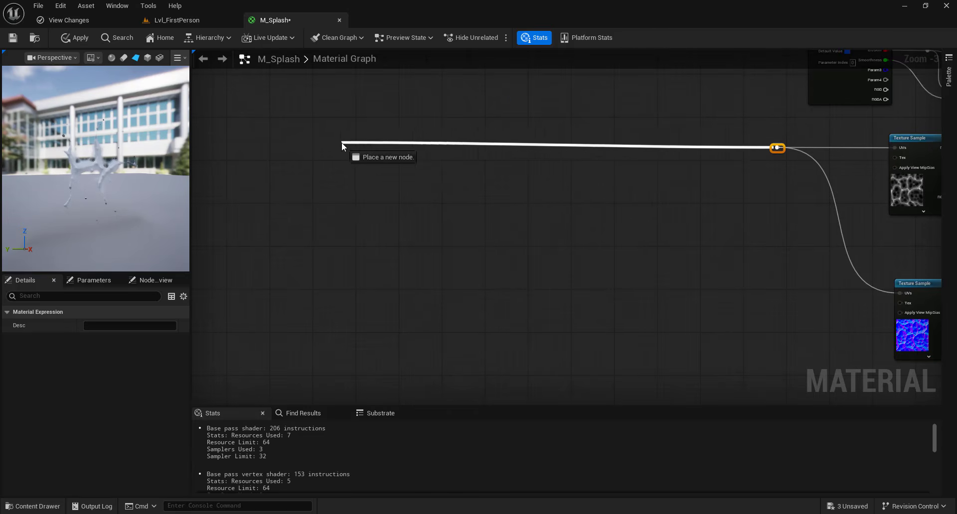
text(texu)
drag(342, 146, 316, 139)
text(tr)
key(BackSpace)
key(BackSpace)
key(BackSpace)
text(ture coo)
click(412, 191)
right_drag(537, 202, 481, 186)
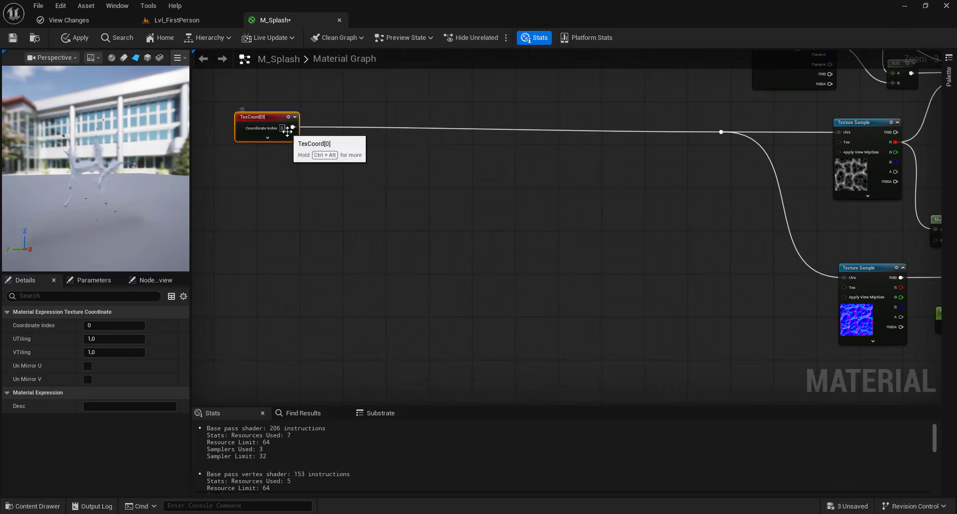
- Insert a Multiply node between the texture coordinate node and the UV reroute
drag(292, 127, 720, 132)
text(mult)
click(387, 208)
scroll(716, 130, down, 1)
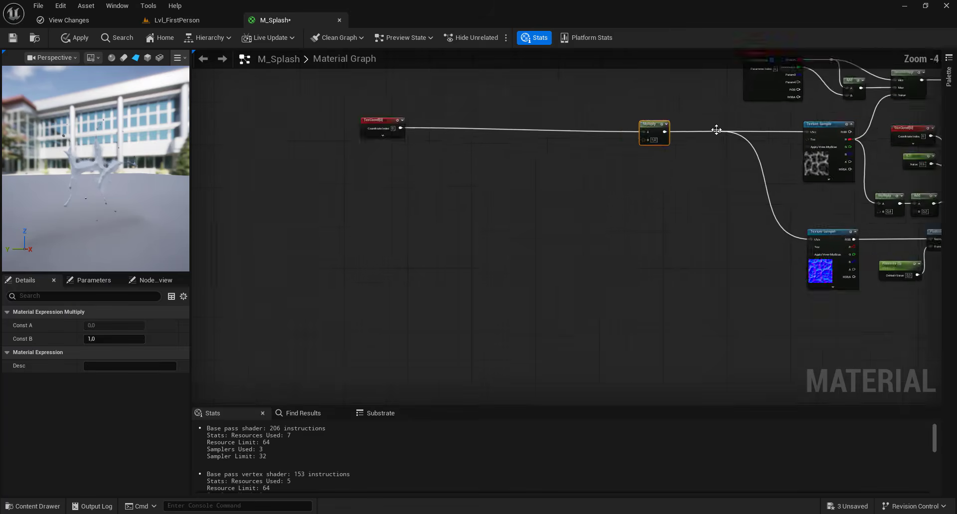
- Move the Dynamic Parameter node above the UV texture coordinate node and tidy its Smoothness wire with a reroute point
right_drag(716, 131, 720, 173)
drag(771, 133, 403, 131)
double_click(712, 133)
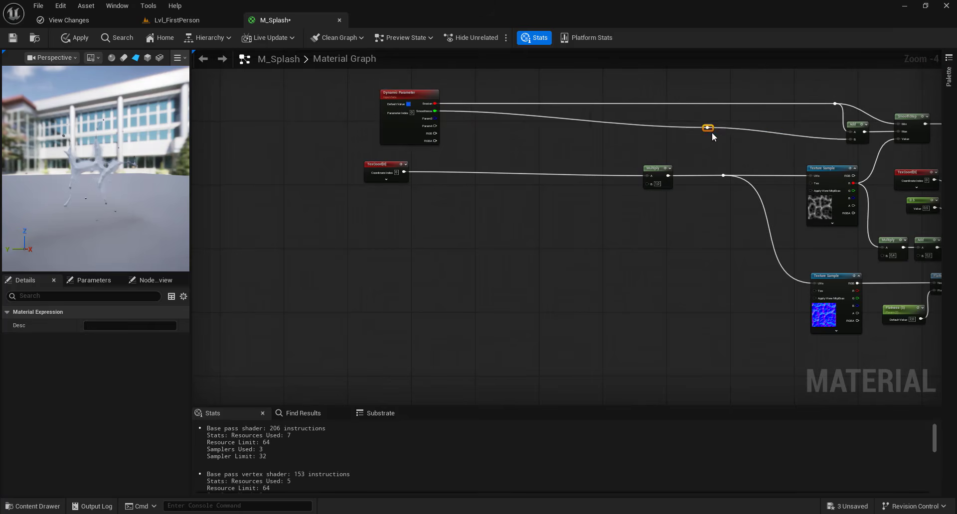
drag(712, 133, 768, 118)
- Connect the third dynamic parameter output to the UV Multiply node's B input, with a reroute point on the wire
scroll(444, 141, up, 1)
drag(435, 109, 671, 124)
double_click(696, 195)
- Rename the third dynamic parameter TextScale and the fourth UVCenter
click(376, 135)
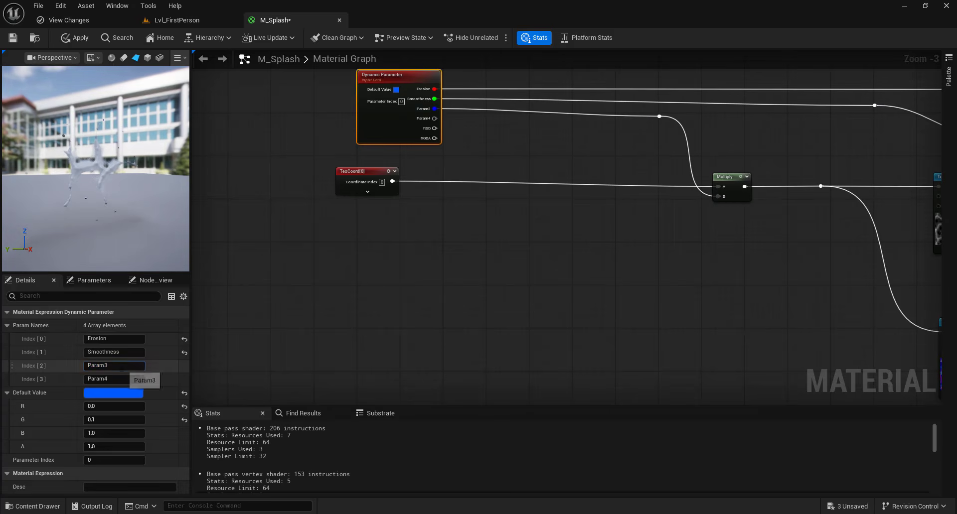
text(TextScale)
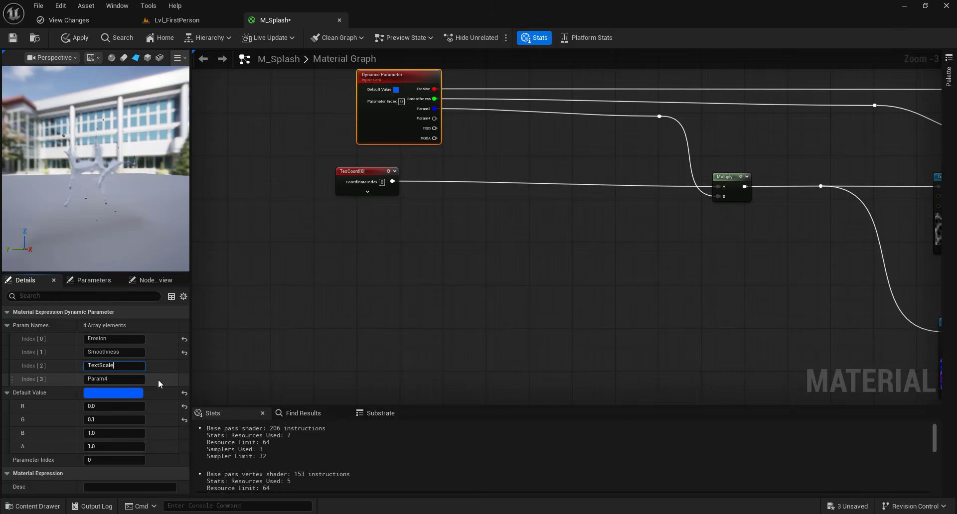
key(Return)
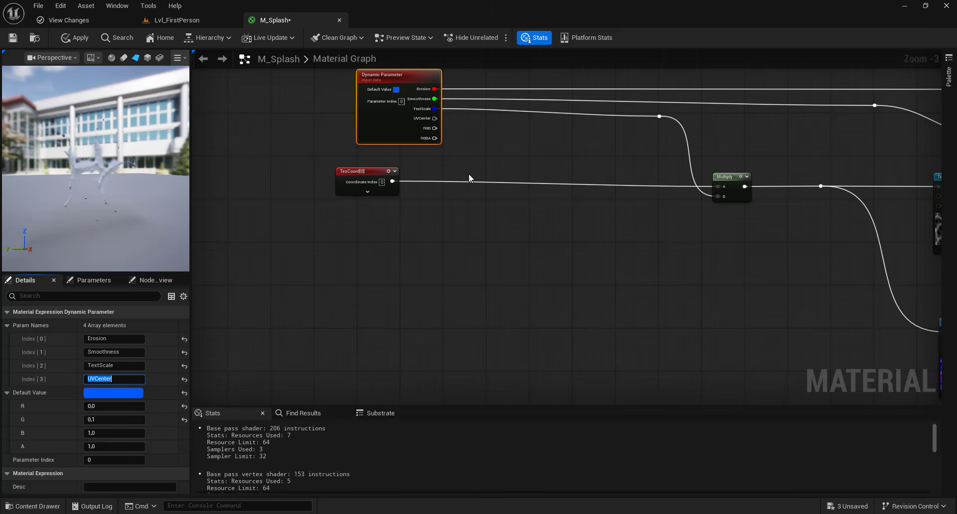
- Insert a ScaleUVsByCenter node after the texture coordinate node and drive its Texture Scale with the UVCenter output
drag(377, 170, 478, 189)
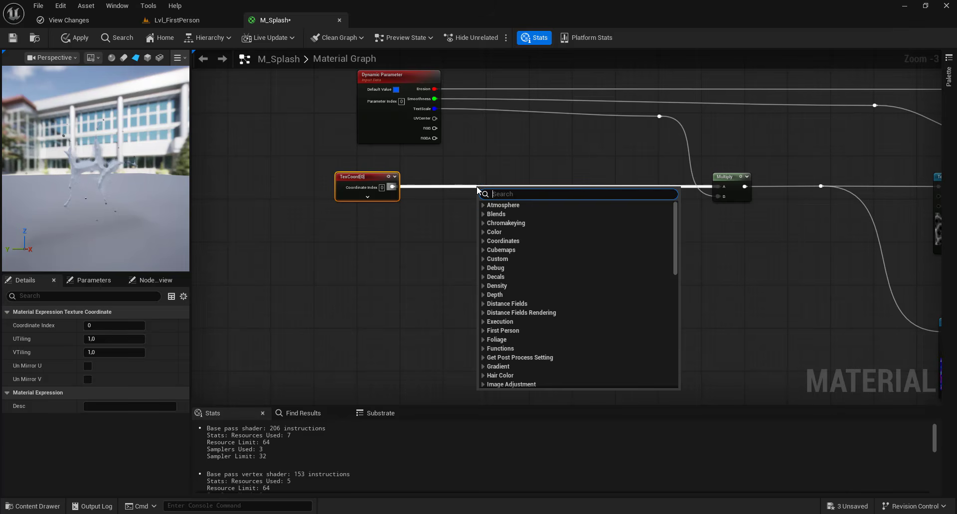
text(center)
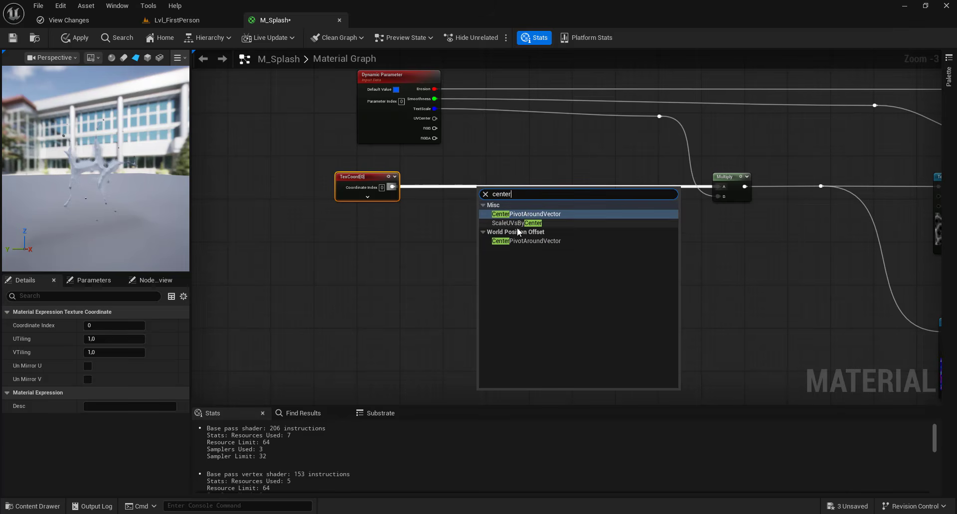
click(518, 224)
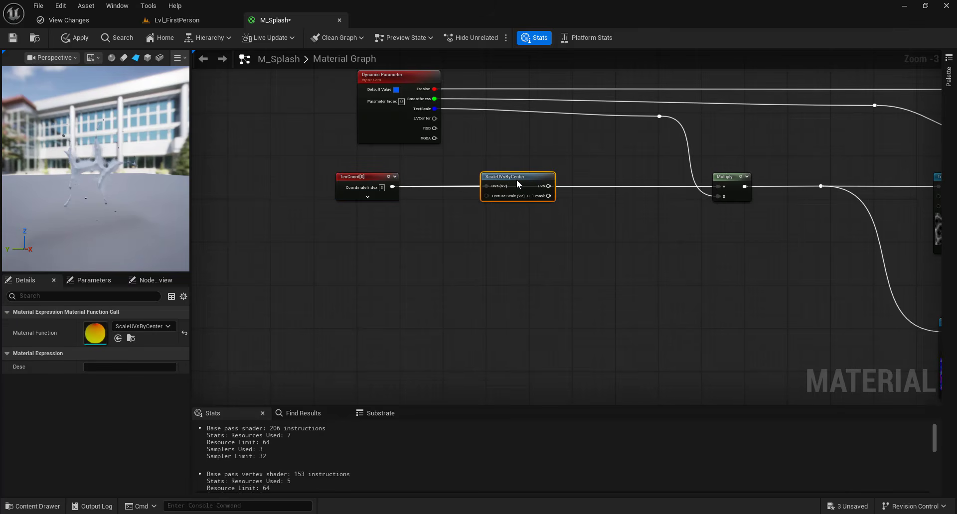
click(450, 148)
drag(434, 118, 487, 196)
- Insert an Add node between ScaleUVsByCenter and the UV Multiply, and feed its B input from a Particle Random Value node
right_drag(582, 240, 526, 235)
drag(492, 183, 665, 179)
text(add)
key(Return)
click(548, 180)
click(581, 184)
drag(580, 184, 662, 183)
drag(555, 193, 460, 231)
text(rand)
click(548, 265)
- Review the complete node graph and apply the M_Splash material changes
drag(78, 202, 150, 195)
scroll(657, 285, down, 2)
right_drag(657, 285, 467, 270)
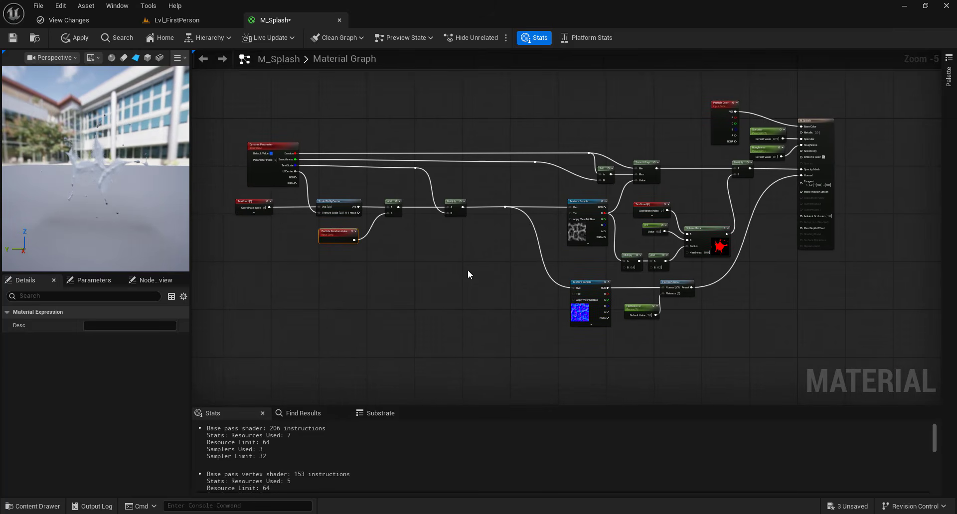
click(74, 40)
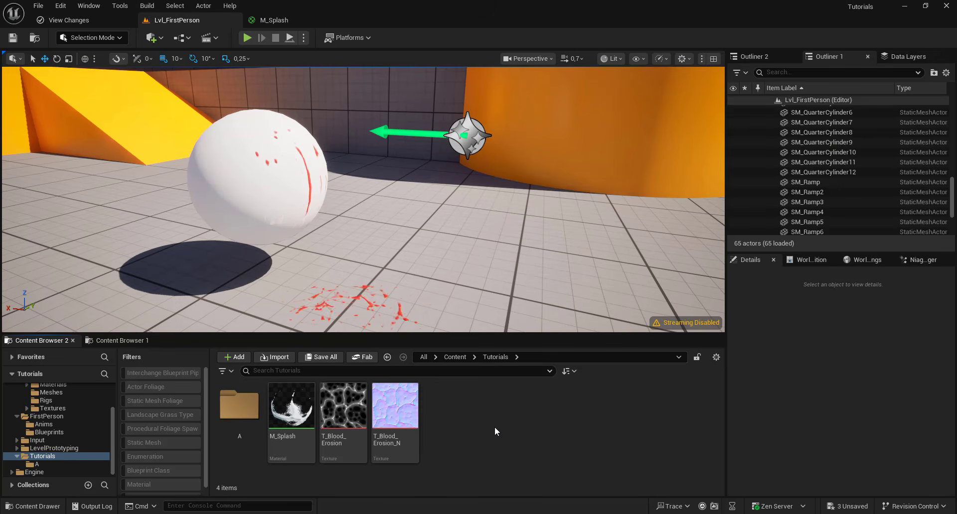
- Create a Niagara System from the Minimal emitter in the Tutorials folder, name it P_B_Splash and open it
right_click(494, 427)
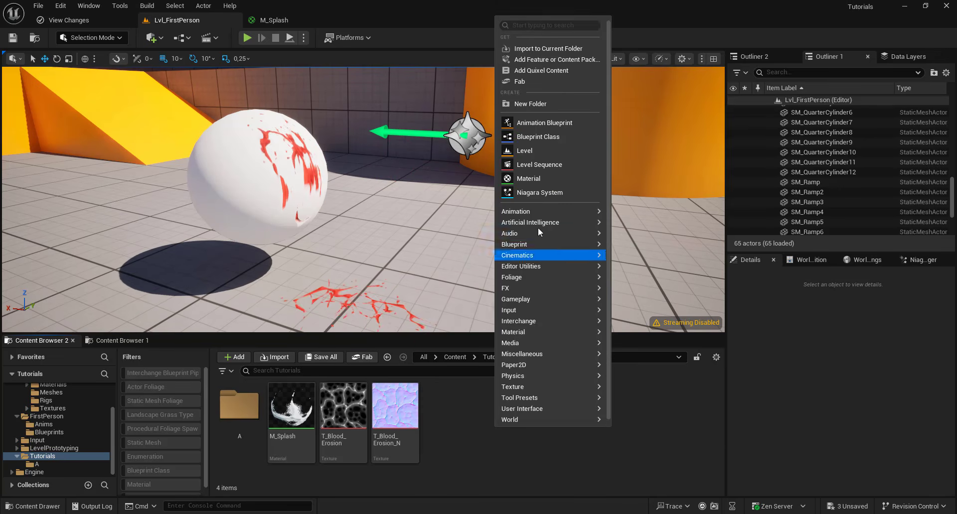
click(546, 194)
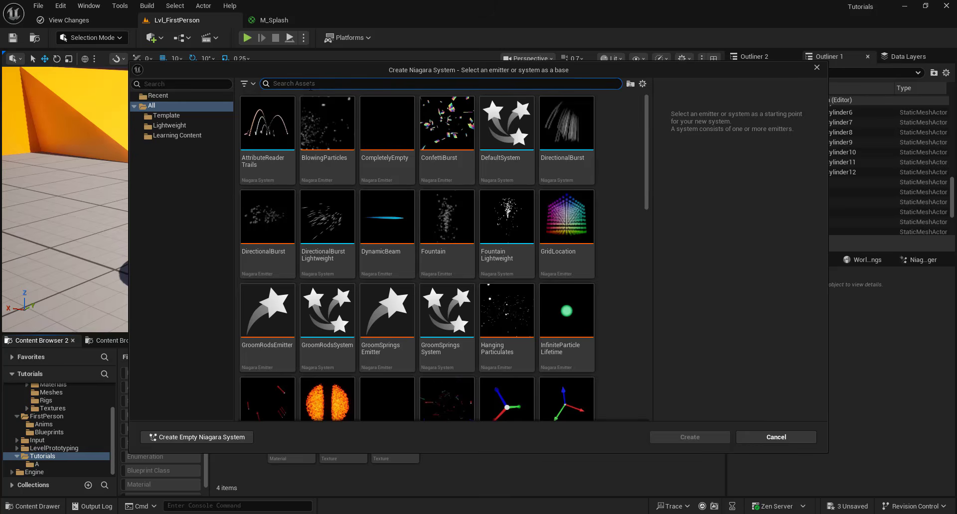
click(273, 142)
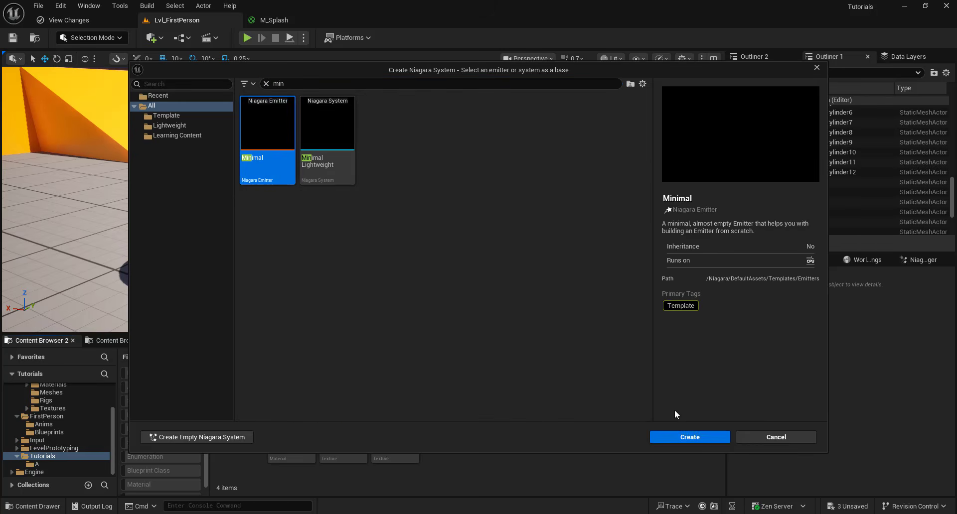
click(697, 442)
text(P_B)
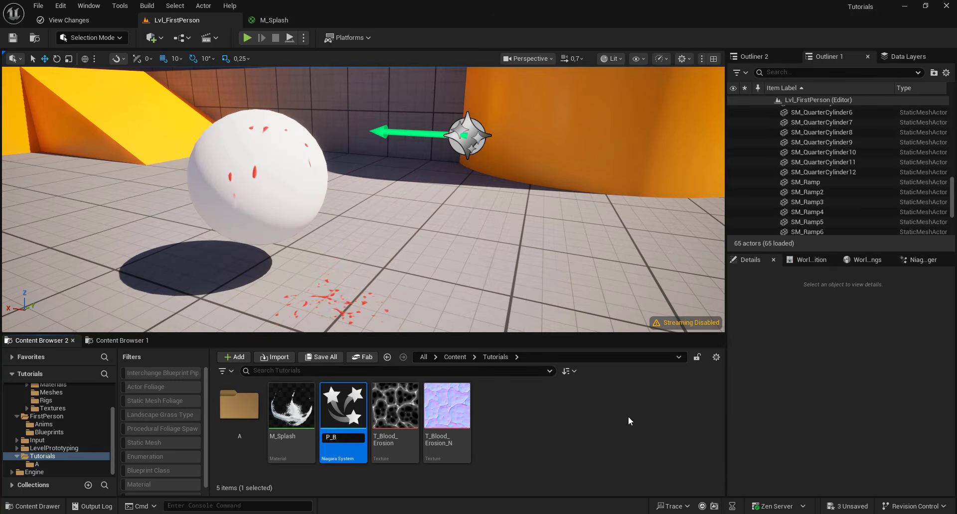
text(_Splash)
key(Return)
double_click(326, 420)
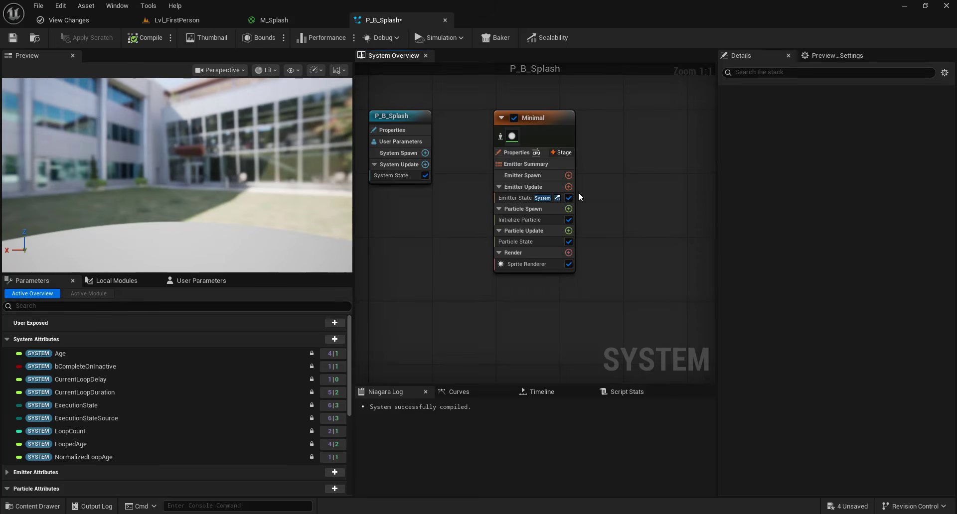
- Add a Spawn Burst Instantaneous module to Emitter Update and set its Spawn Count to 10
click(569, 188)
text(burst)
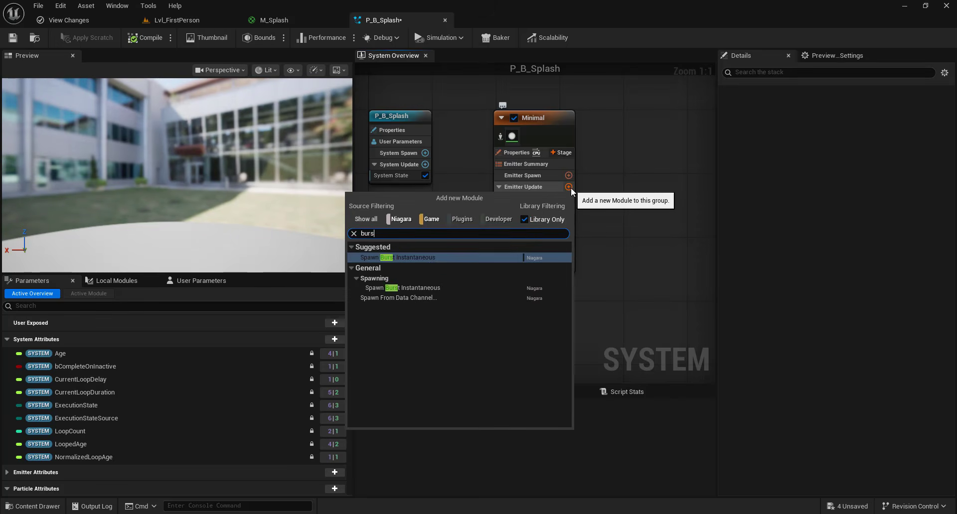
click(414, 258)
click(825, 128)
text(10)
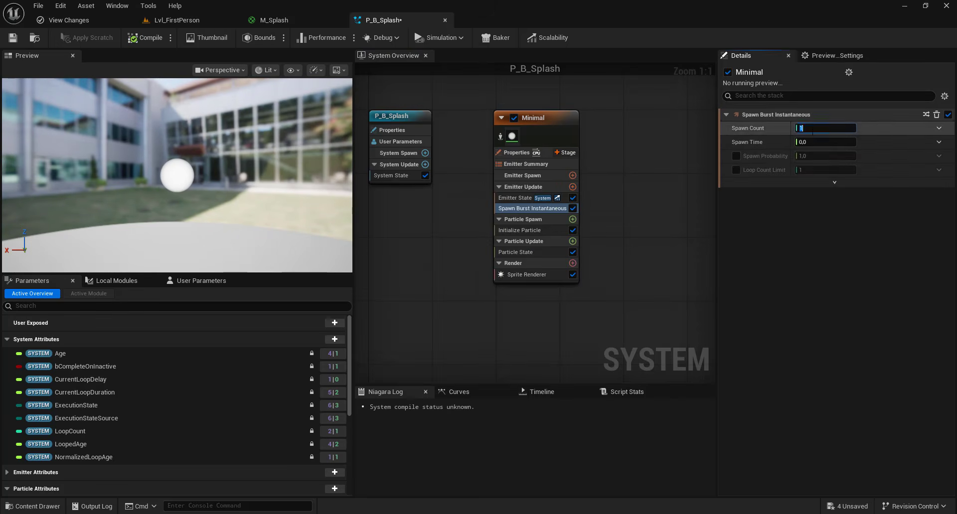
key(Return)
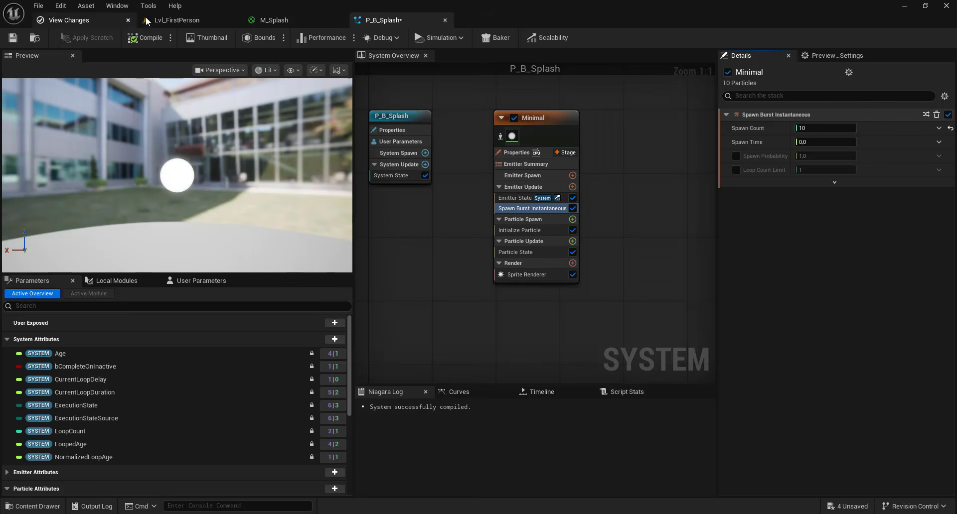
- Assign the M_Splash material to the Sprite Renderer of the Minimal emitter and inspect the splash in the preview
click(147, 20)
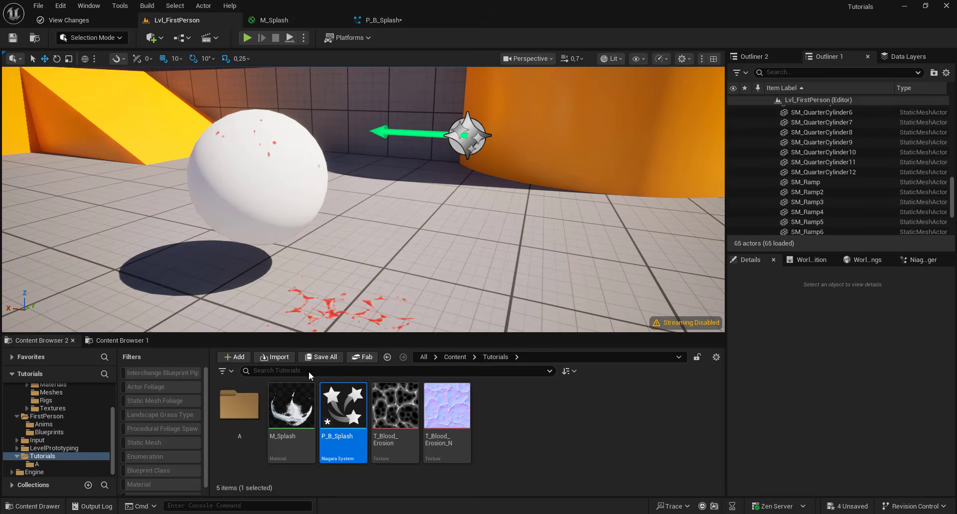
click(377, 22)
click(558, 275)
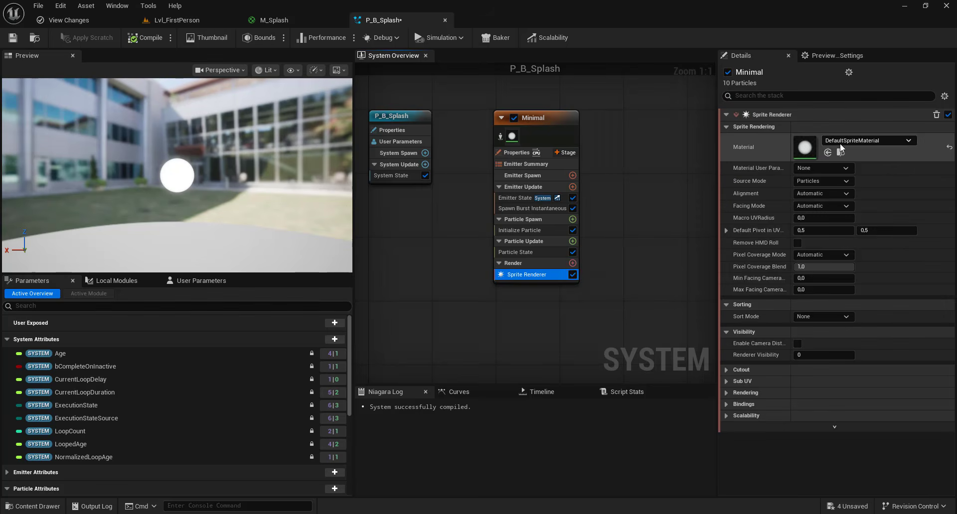
click(827, 153)
drag(241, 205, 299, 201)
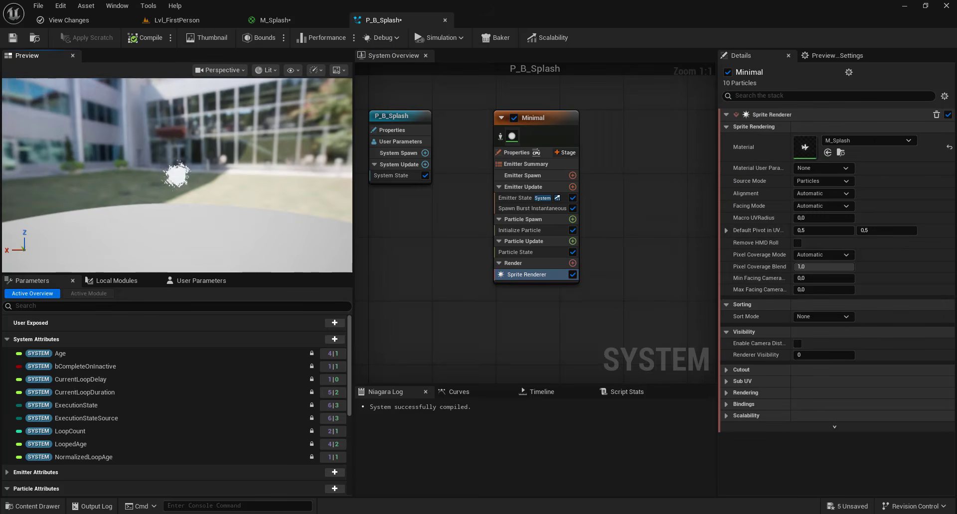
scroll(242, 205, up, 5)
drag(241, 205, 294, 209)
- Add a Dynamic Material Parameters module to the emitter's Particle Update stage
click(574, 243)
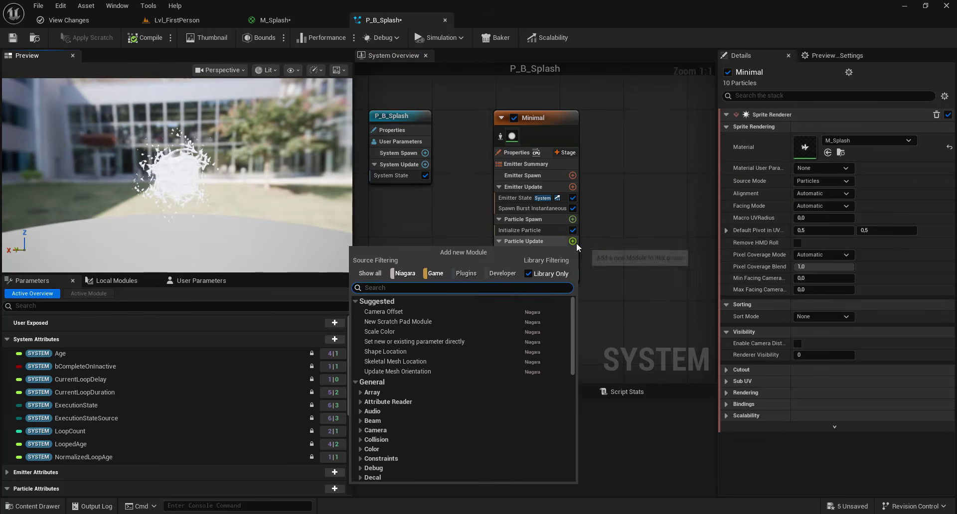
text(dyna)
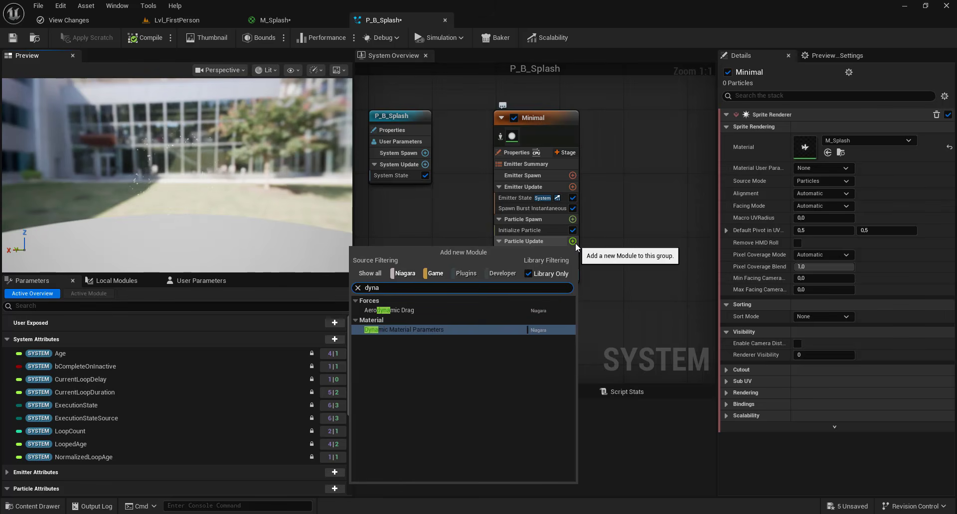
click(435, 332)
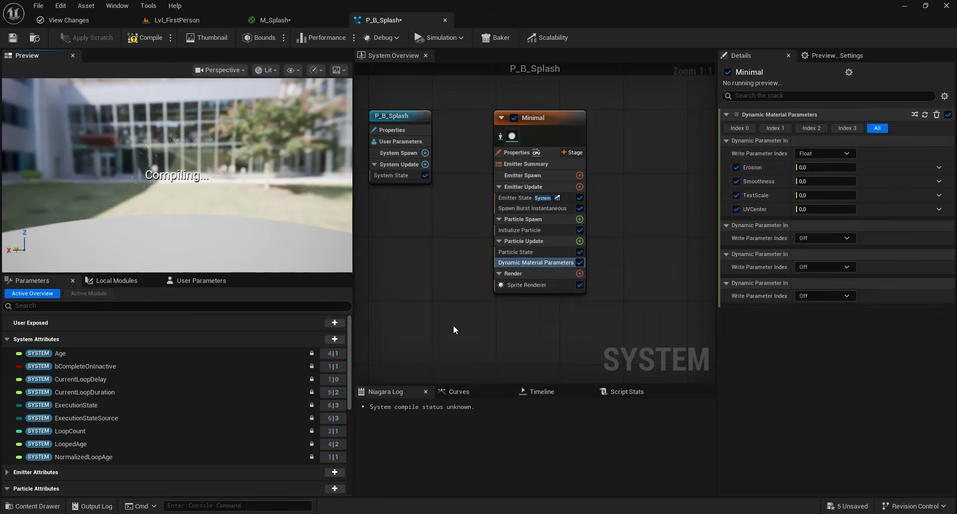
- Drive Erosion with a Float from Curve that eases in slowly to 1 at time 1, with its first key's value at -0.03
click(939, 168)
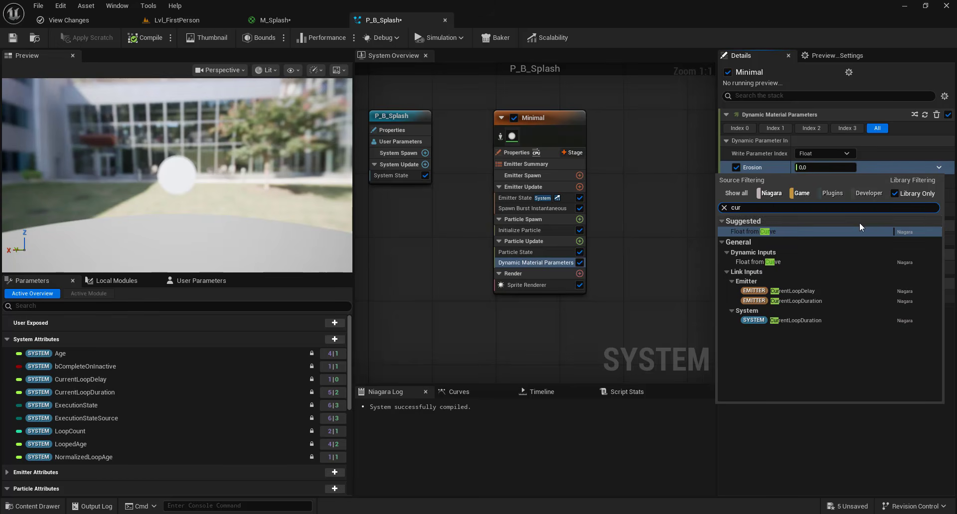
click(775, 233)
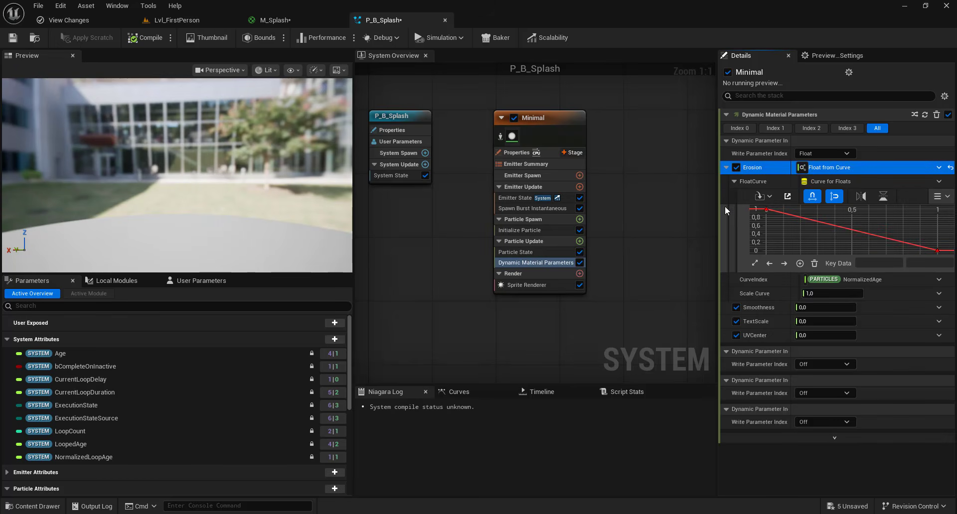
drag(717, 207, 675, 222)
click(906, 196)
scroll(838, 227, down, 2)
click(913, 218)
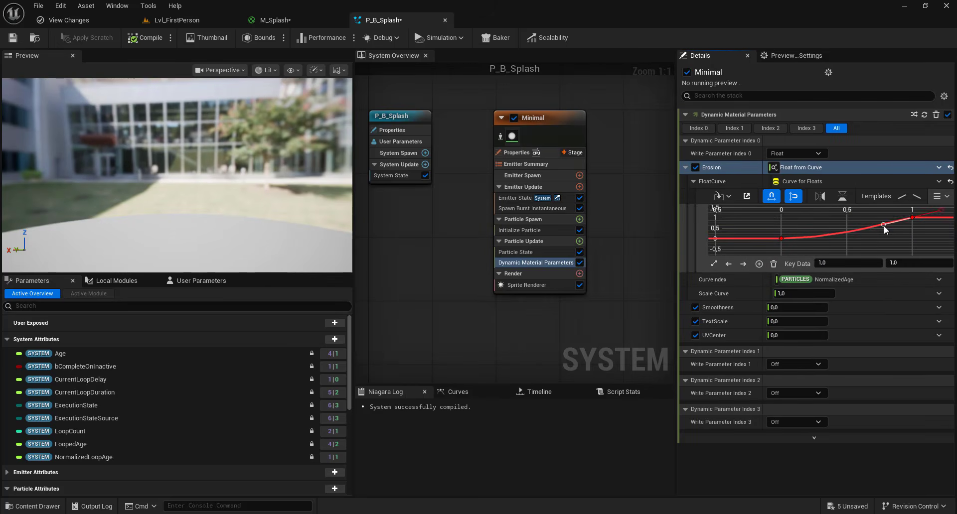
drag(883, 225, 887, 230)
click(781, 239)
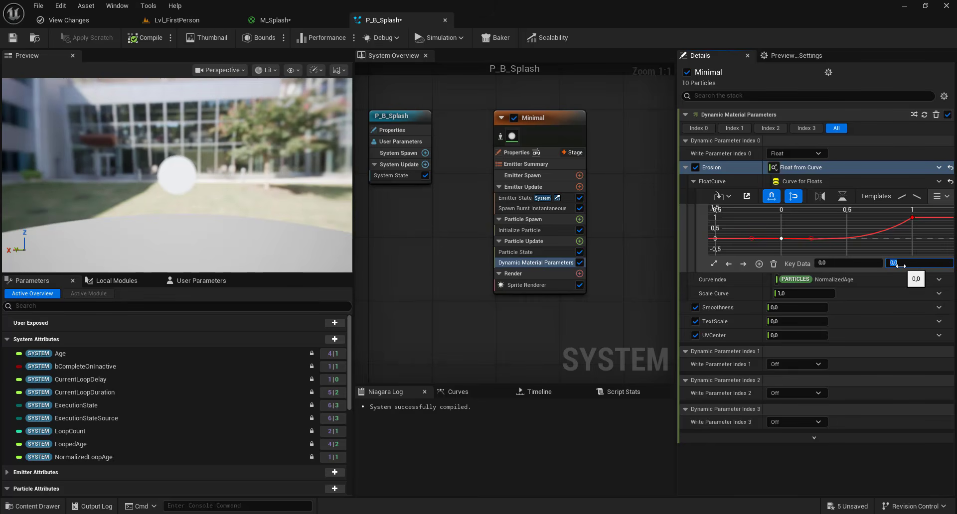
drag(900, 265, 897, 265)
- Set the dynamic parameters Smoothness to 0.1, TextScale to 1 and UVCenter to 1
text(0.1)
click(593, 351)
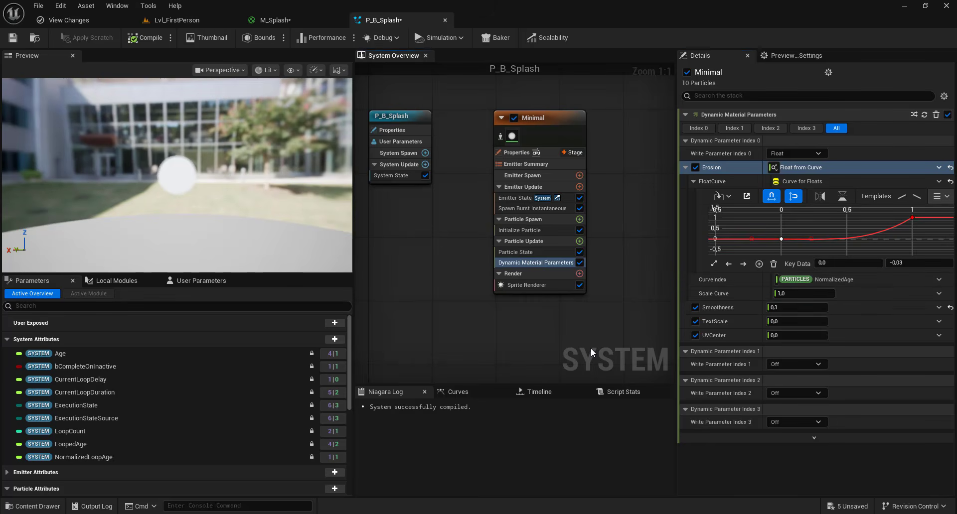
click(778, 322)
text(1)
click(775, 335)
text(1)
click(560, 336)
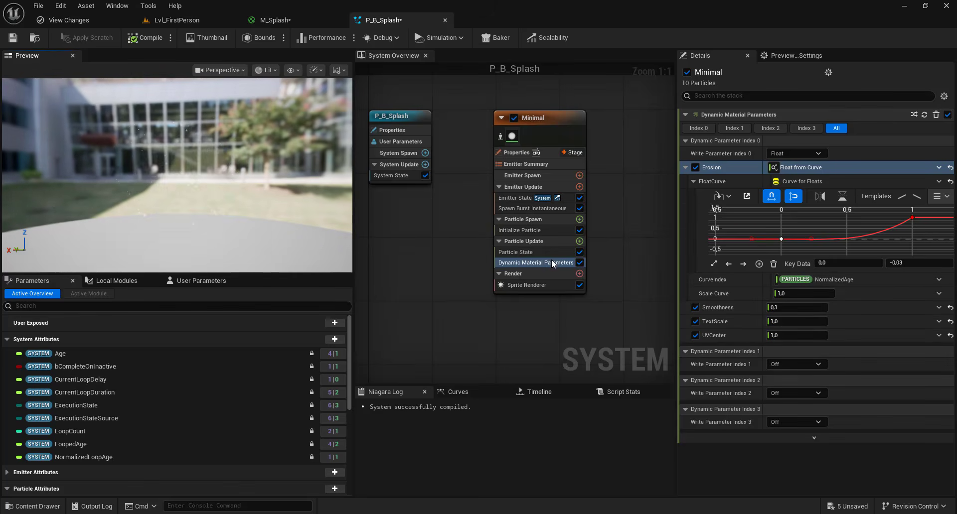
- Set the Spawn Count of Spawn Burst Instantaneous to 1
click(533, 207)
click(780, 127)
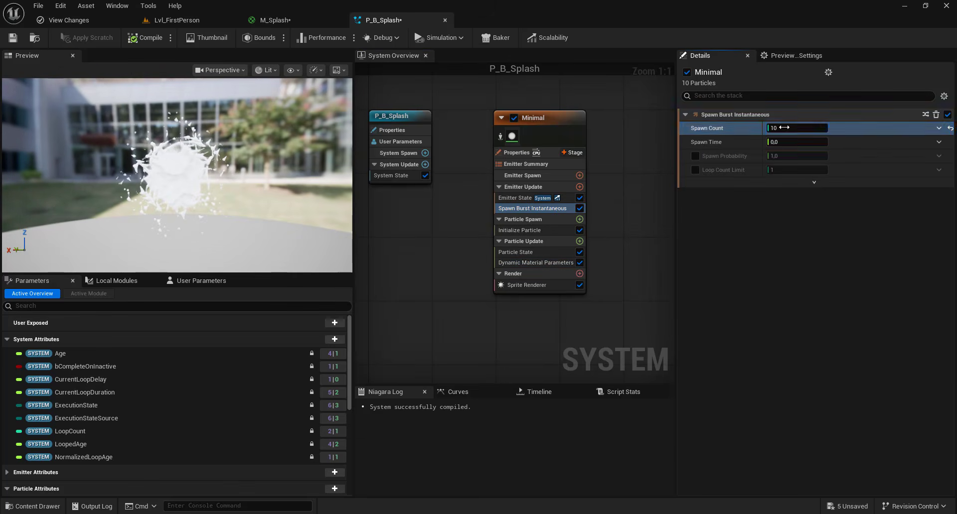
text(1)
key(Return)
- Set Initialize Particle's Lifetime Mode to Random, with a minimum of 0.6 and a maximum of 1
click(510, 229)
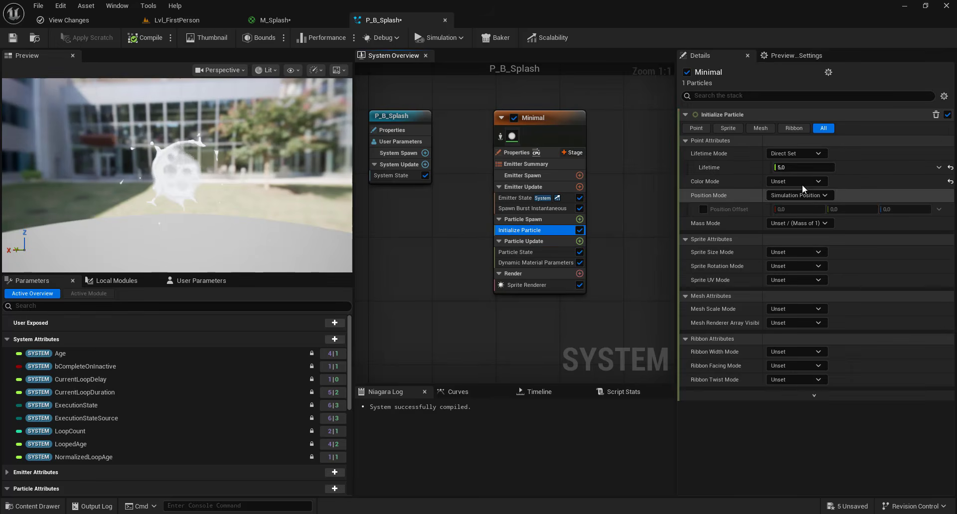
click(801, 155)
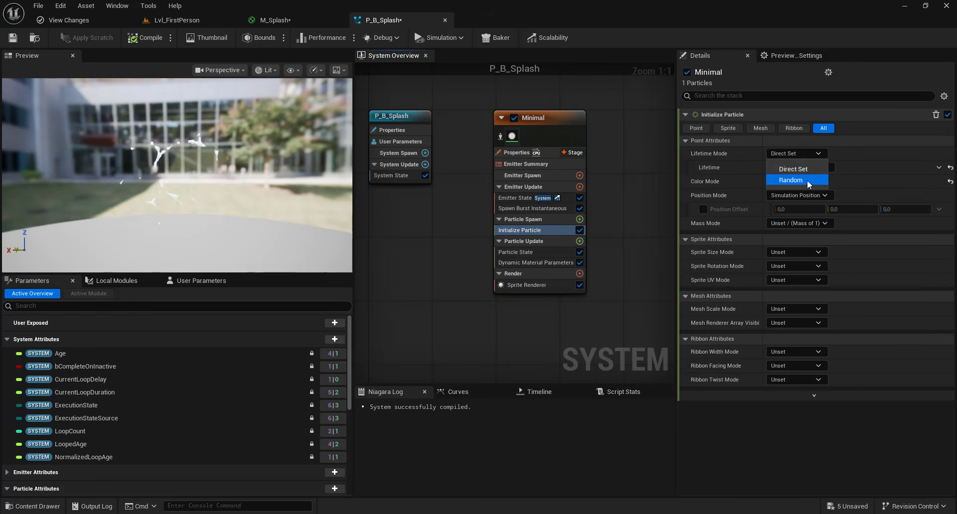
click(806, 181)
click(802, 167)
text(0.61)
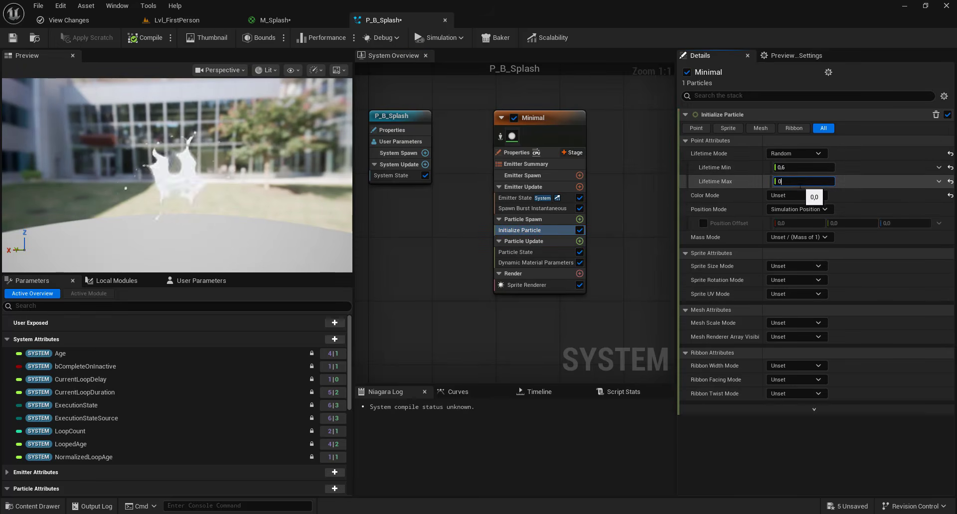
key(Return)
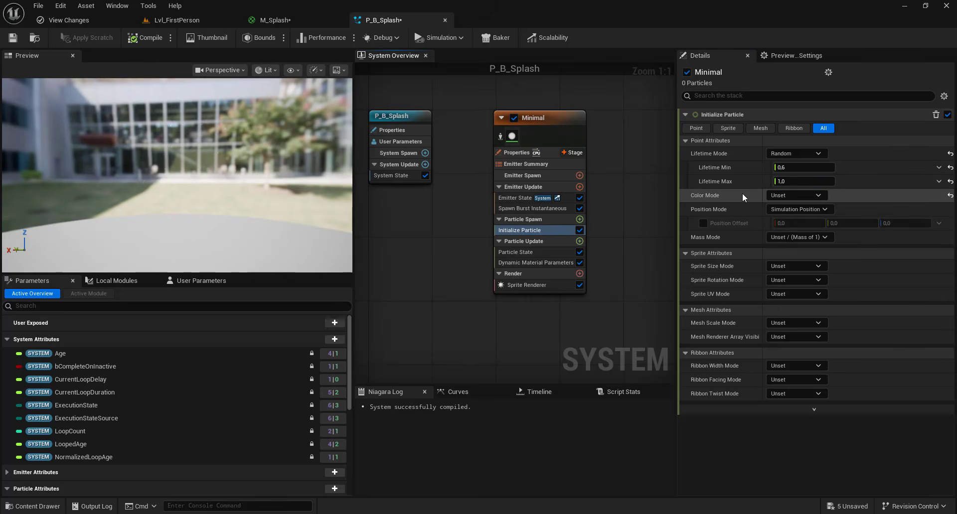
- Set the particle Color Mode to Direct Set and choose the dark red 8F0004FF
click(796, 196)
click(795, 226)
click(812, 209)
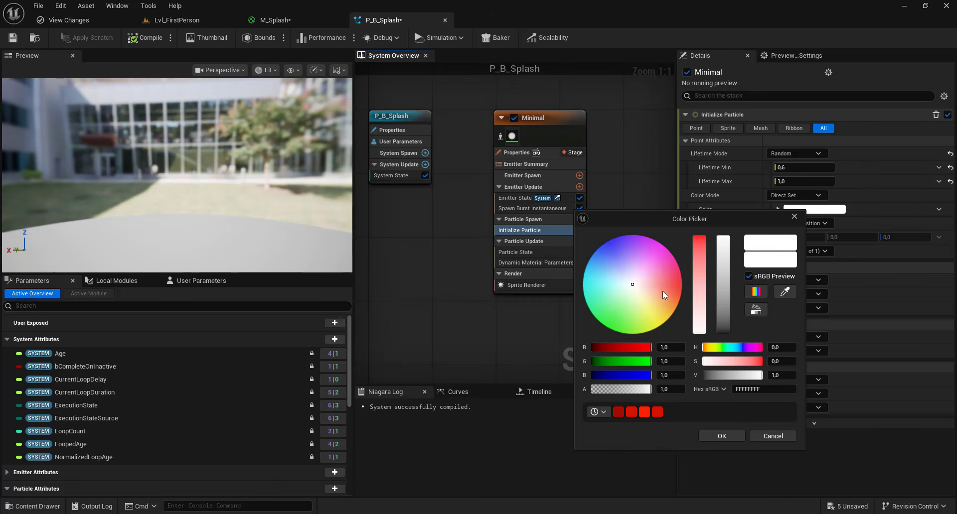
drag(664, 295, 683, 284)
click(720, 301)
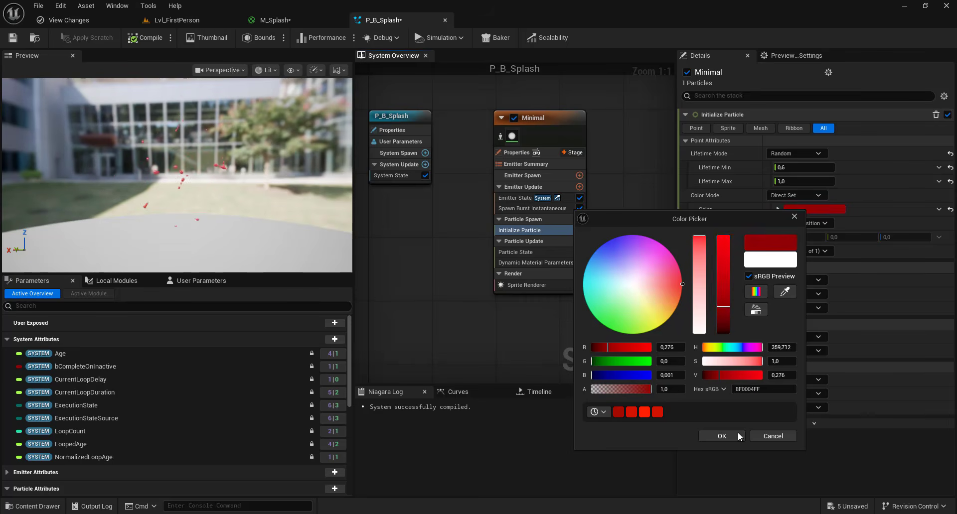
click(739, 437)
- Set Sprite Size Mode to Random Non-Uniform, from 100 by 100 to 125 by 125, and Sprite Rotation Mode to Random
click(796, 280)
click(795, 335)
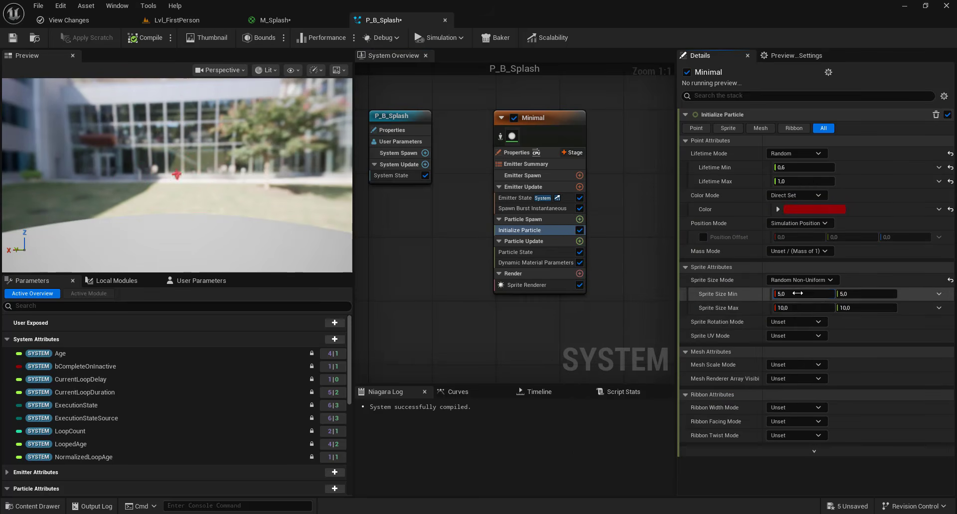
click(797, 294)
text(100)
click(797, 306)
text(125)
click(858, 294)
text(100)
click(854, 309)
text(125)
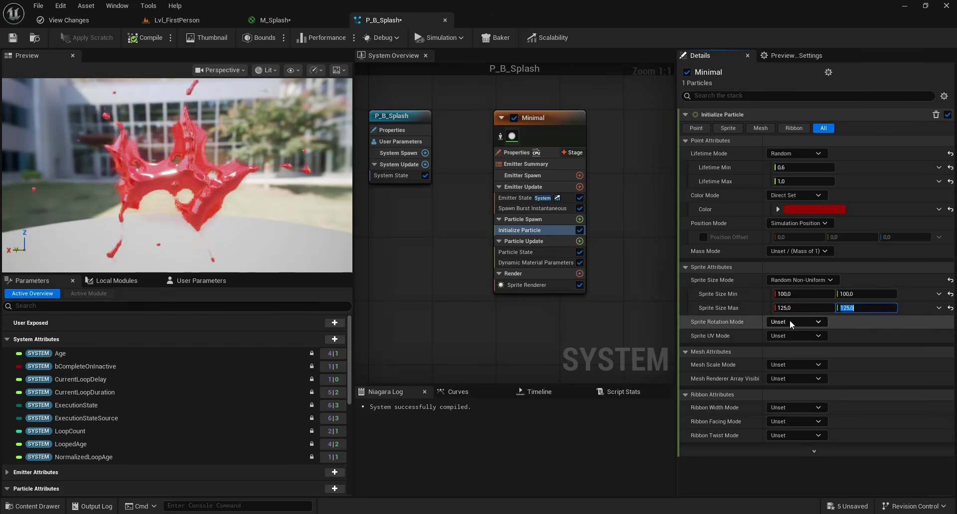
click(790, 321)
click(780, 342)
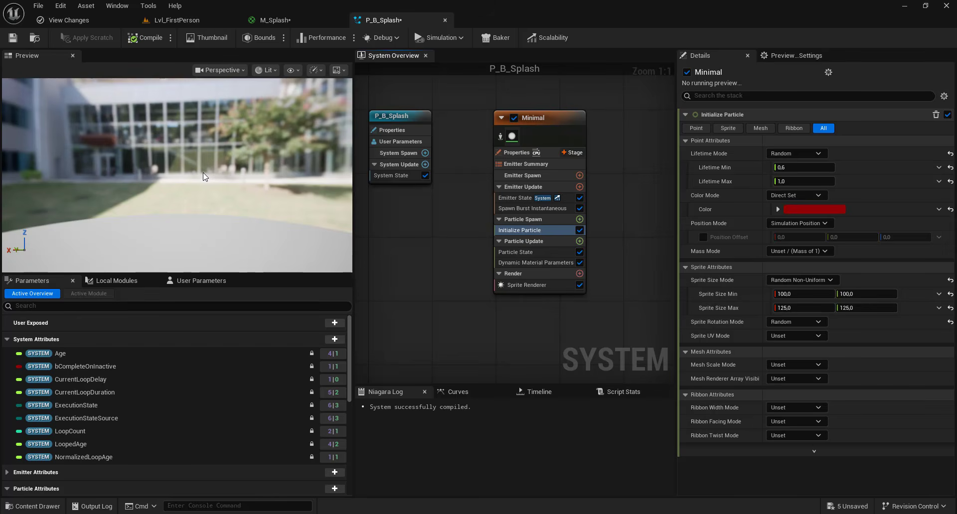
- Drive UVCenter in Dynamic Material Parameters with an Add Float input whose A value is 1
click(536, 262)
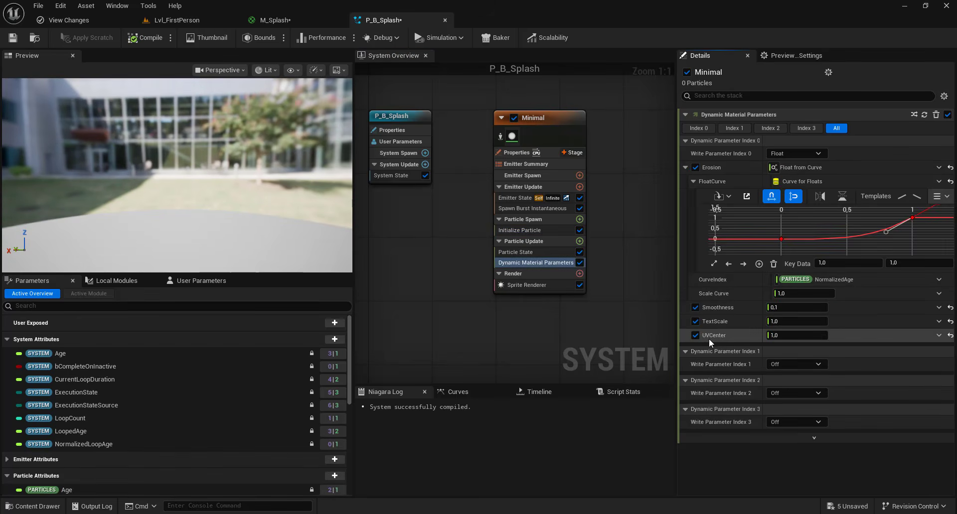
click(938, 336)
text(add)
click(780, 155)
click(783, 350)
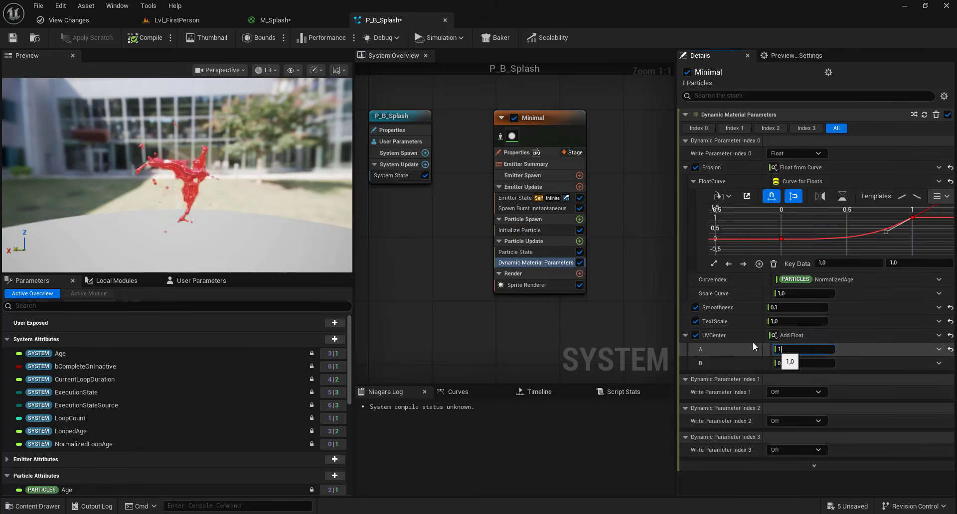
- Feed the B input of UVCenter's Add Float with a rising Float from Curve and shape it to climb fast, then ease out
click(938, 364)
text(cur)
click(762, 185)
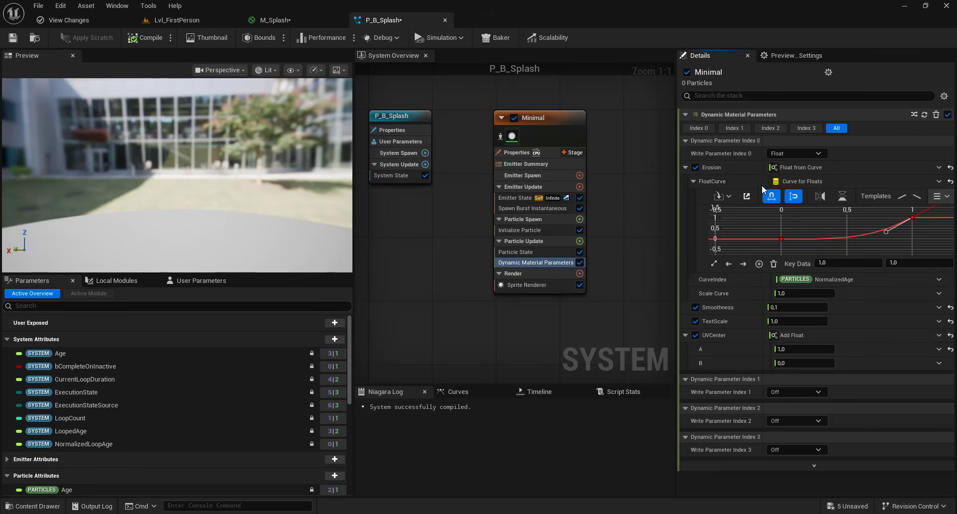
scroll(874, 375, down, 1)
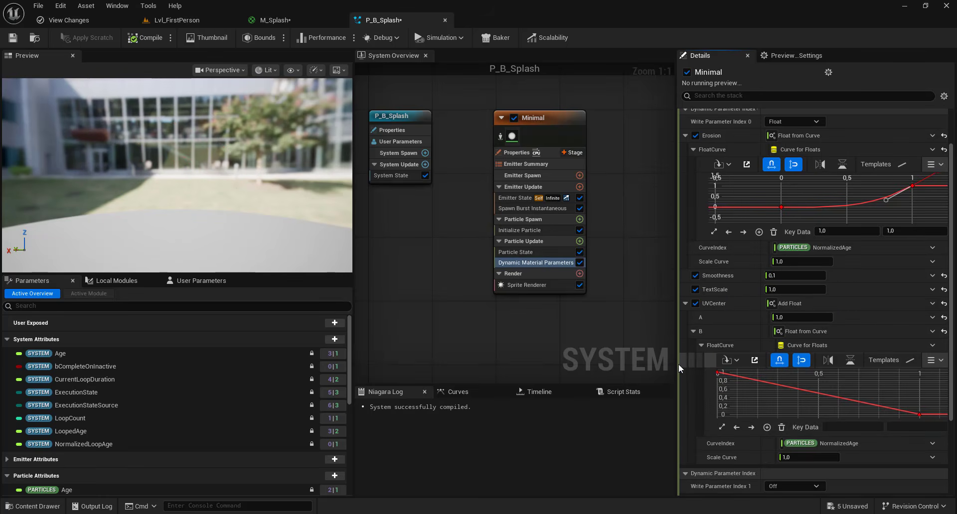
drag(676, 364, 530, 368)
click(837, 361)
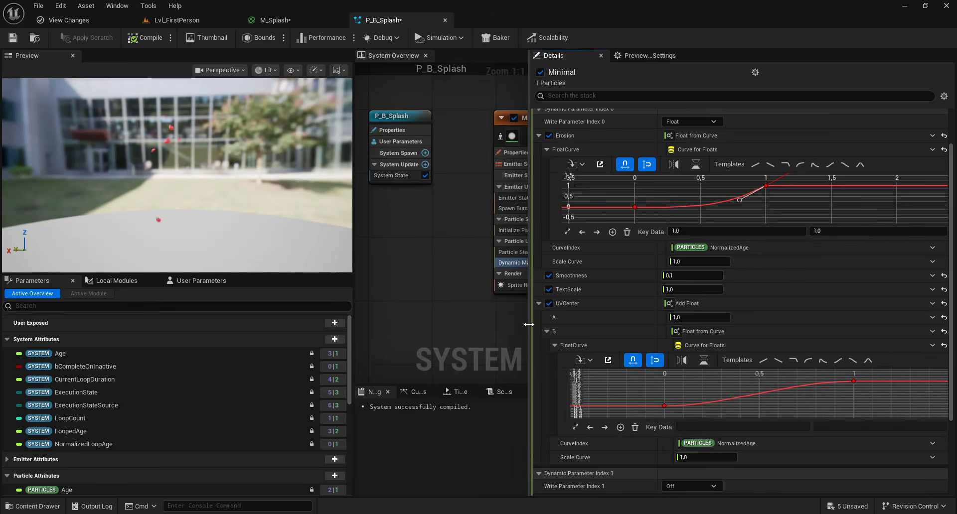
drag(530, 325, 602, 322)
click(737, 407)
drag(766, 407, 778, 397)
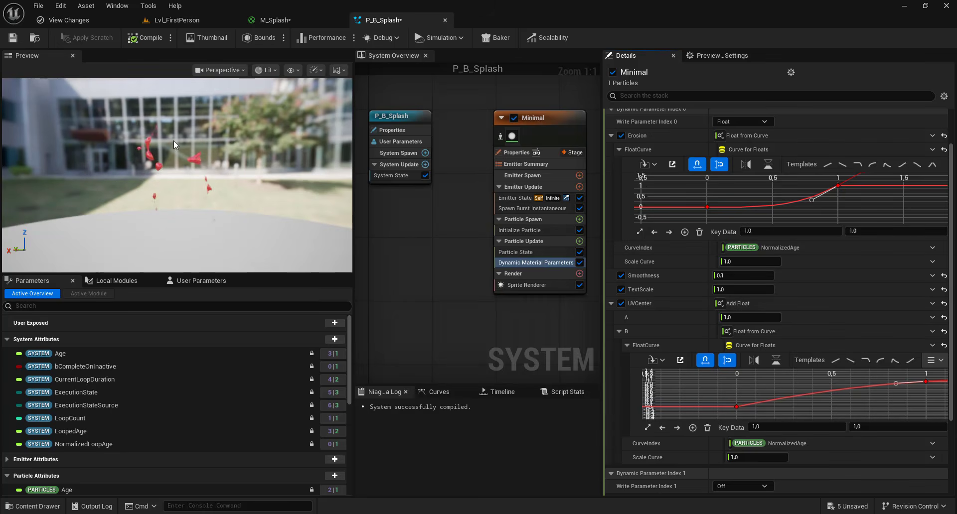
- Set the Scale Curve of UVCenter's B curve to a Random Range Float from 3 to 5
click(932, 458)
text(rand)
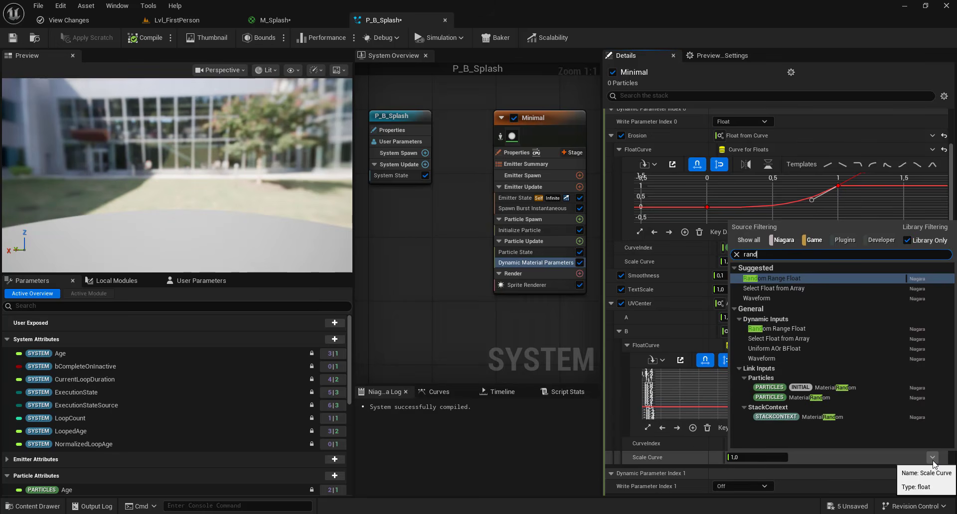
click(771, 278)
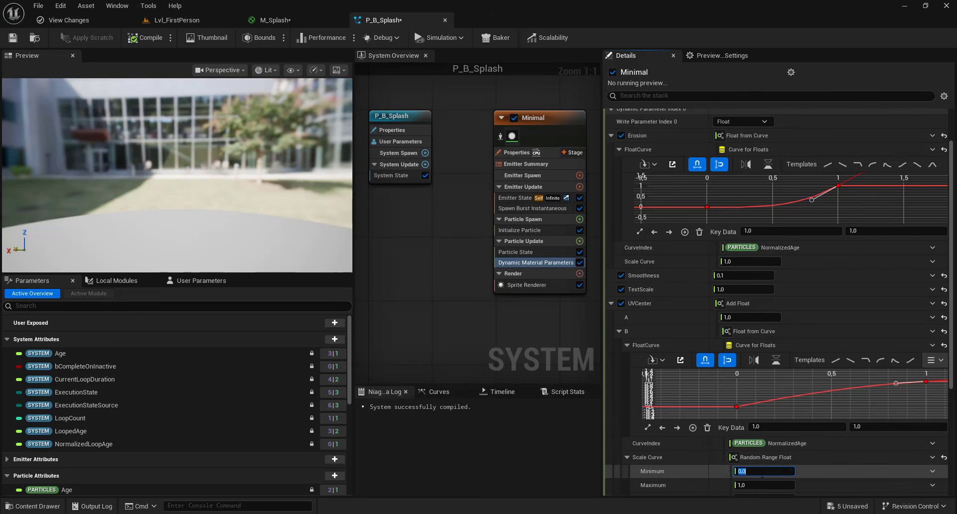
click(762, 485)
text(5)
click(515, 321)
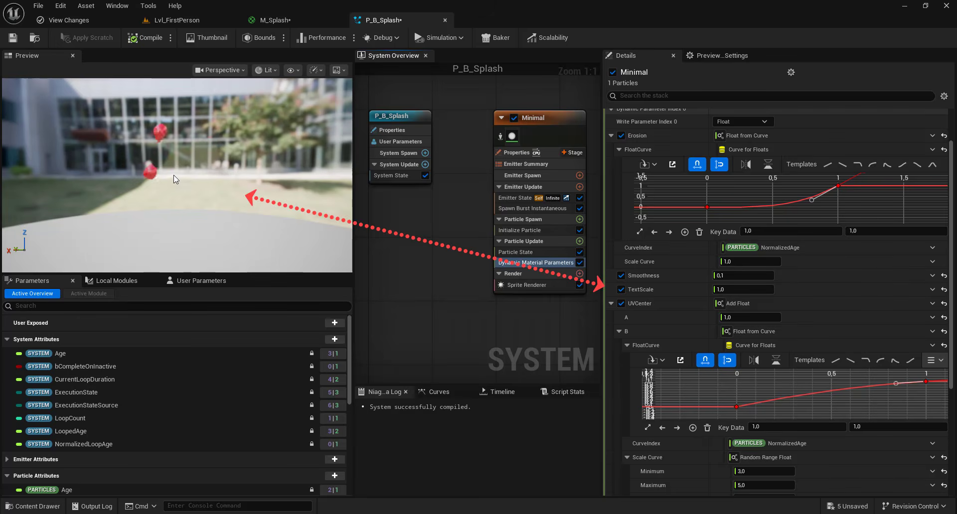
- Drive TextScale with a Random Range Float from 2 to 2.5
click(932, 290)
click(773, 242)
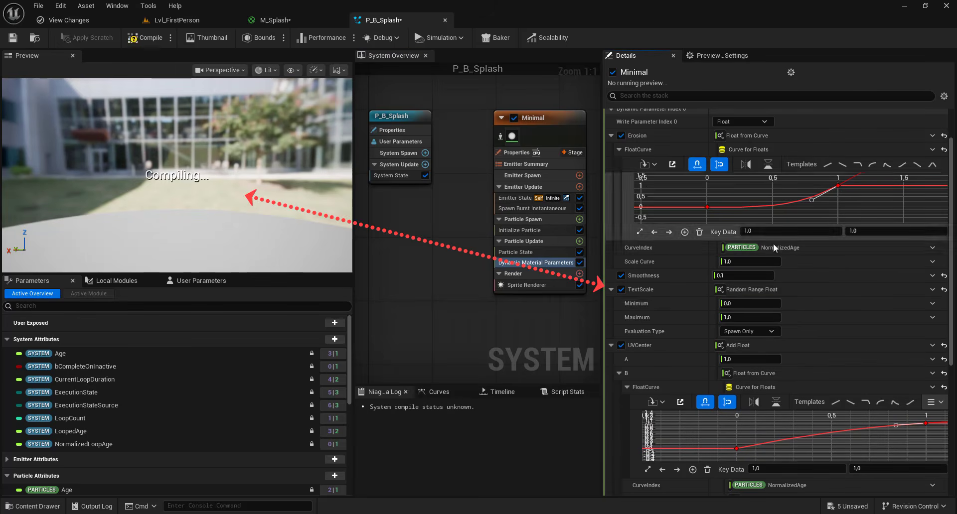
click(747, 306)
text(2)
key(Tab)
text(2,5)
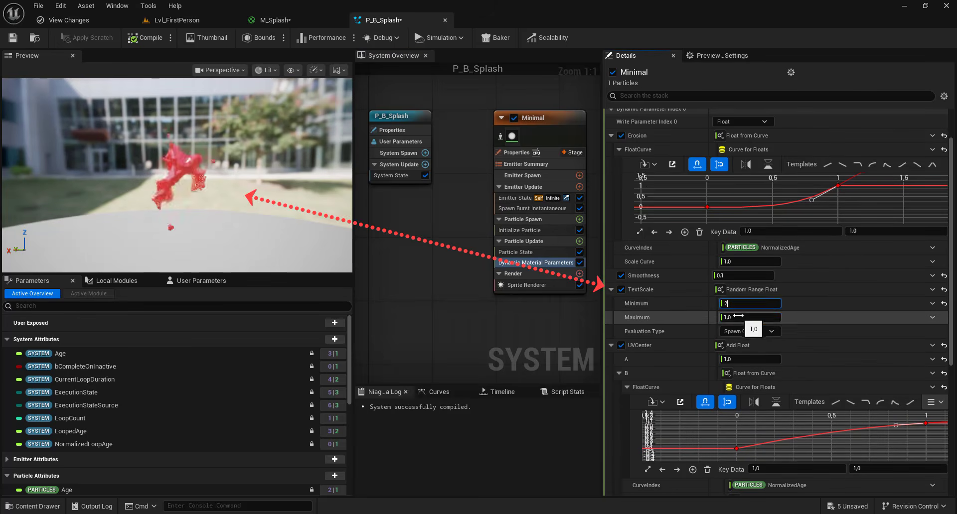
click(407, 247)
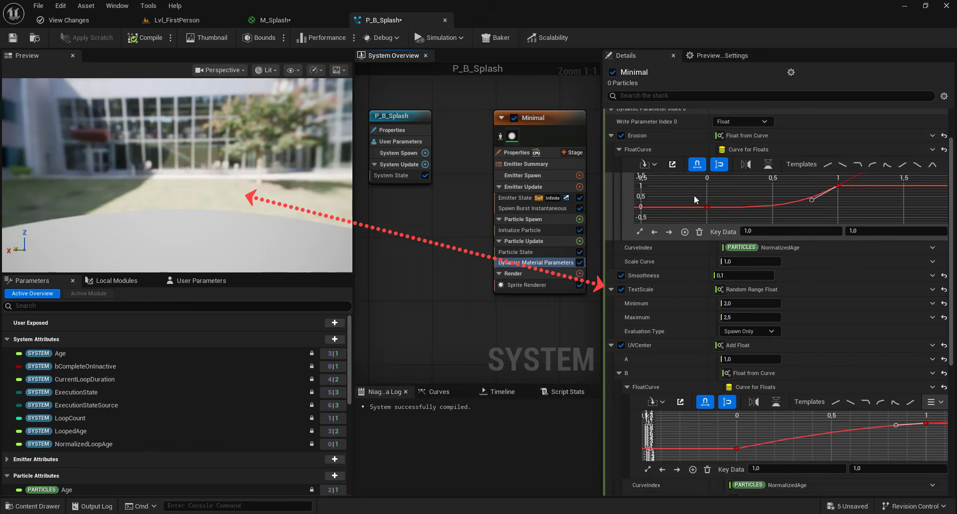
- Set the Spawn Count of Spawn Burst Instantaneous to 10
right_drag(467, 255, 423, 249)
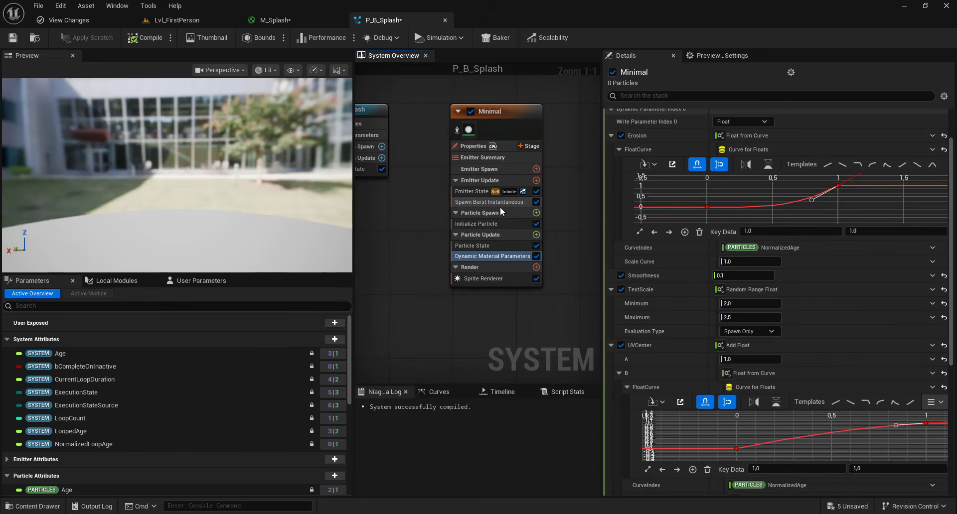
click(487, 202)
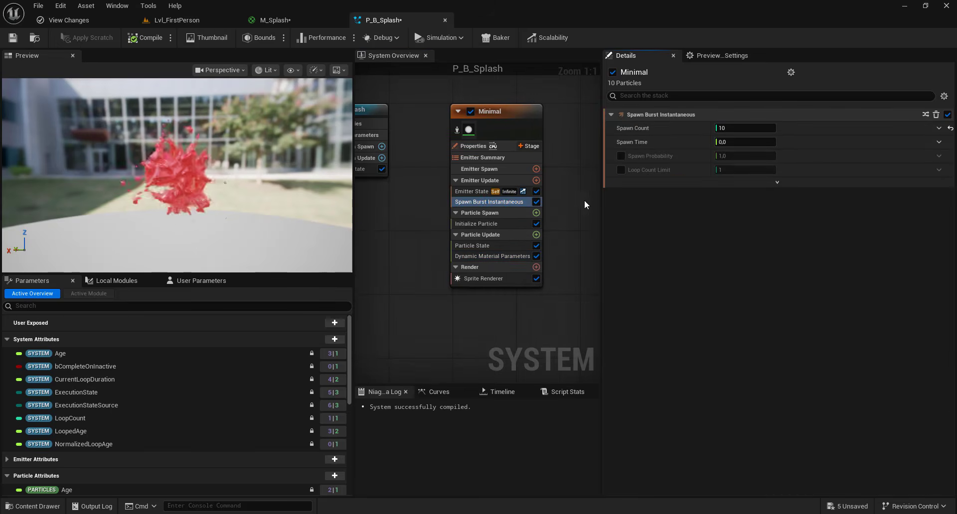
- Add an Add Velocity module to Particle Spawn and resolve its missing dependency by adding the SolveForcesAndVelocity module
click(537, 212)
text(add)
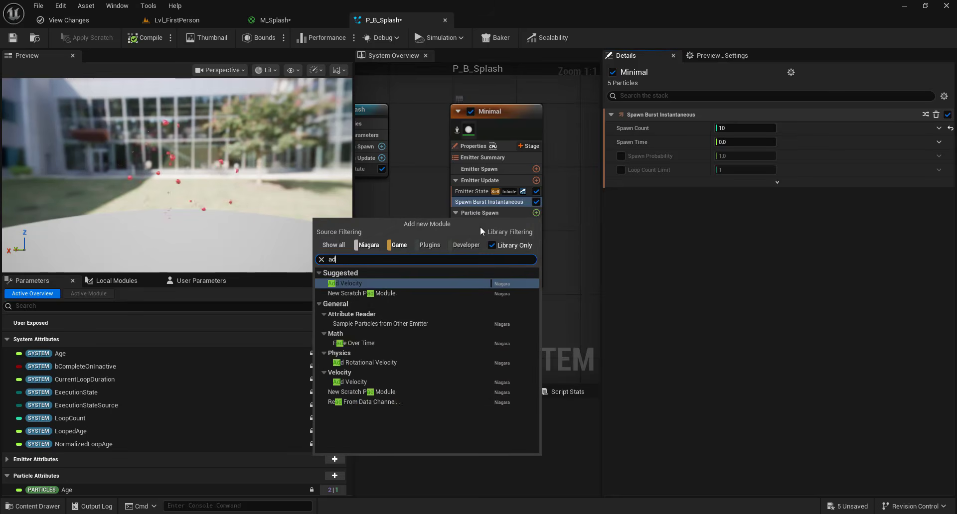
click(381, 283)
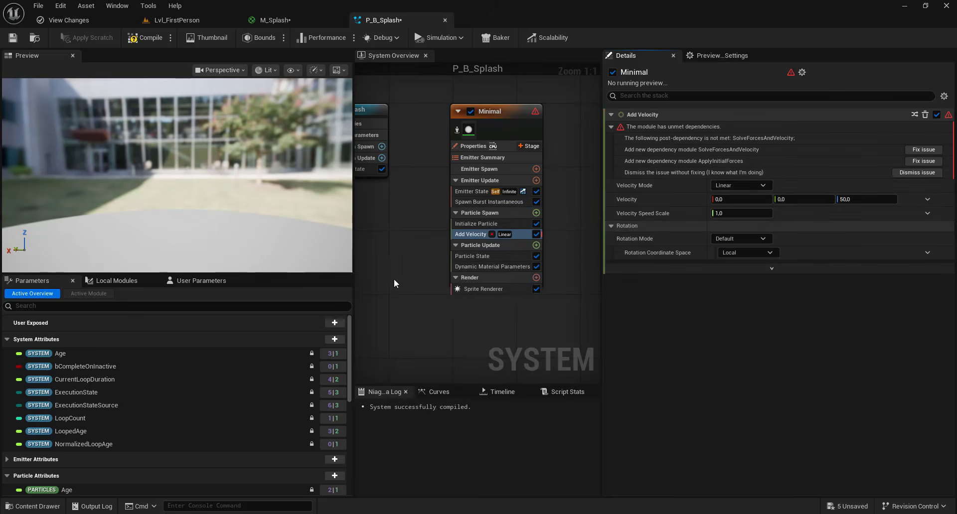
click(912, 145)
click(516, 275)
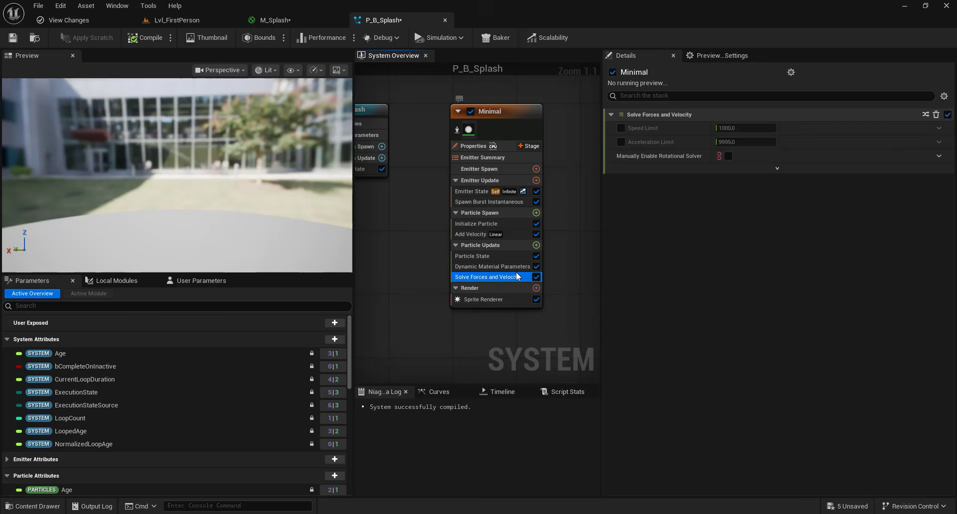
- Add Gravity Force and Drag modules to the emitter's Particle Update group
click(537, 246)
text(gra)
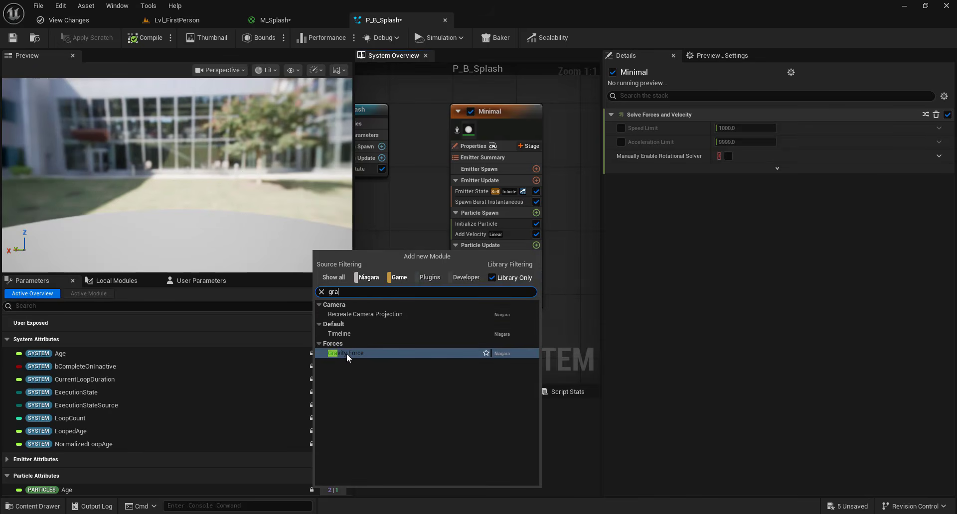
click(346, 354)
click(536, 245)
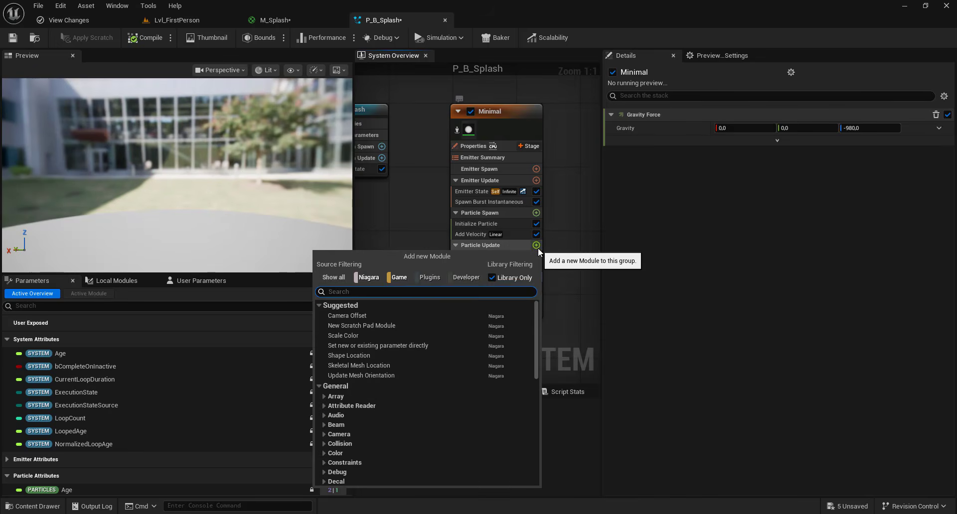
text(drag)
click(352, 343)
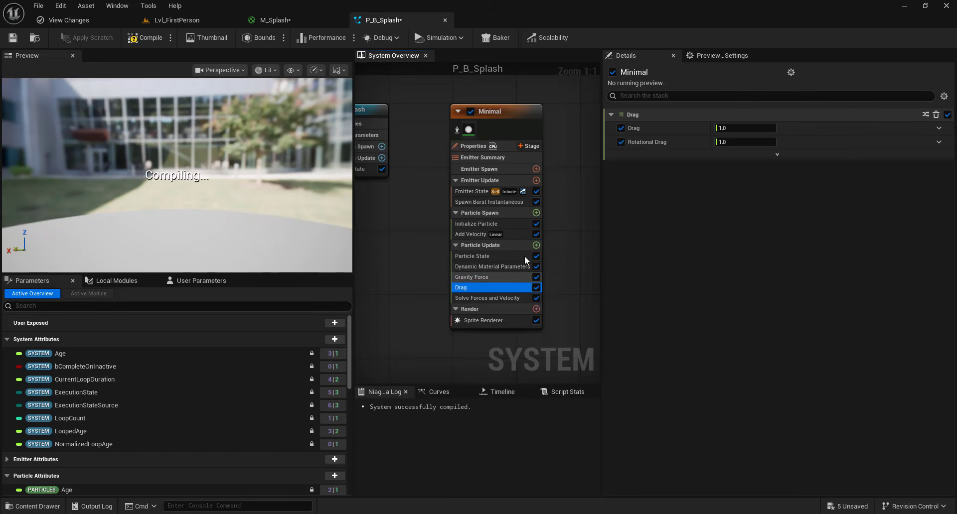
- Switch Add Velocity to In Cone mode with a Cone Angle of 16 degrees and a Cone Axis Z value of 1
click(469, 234)
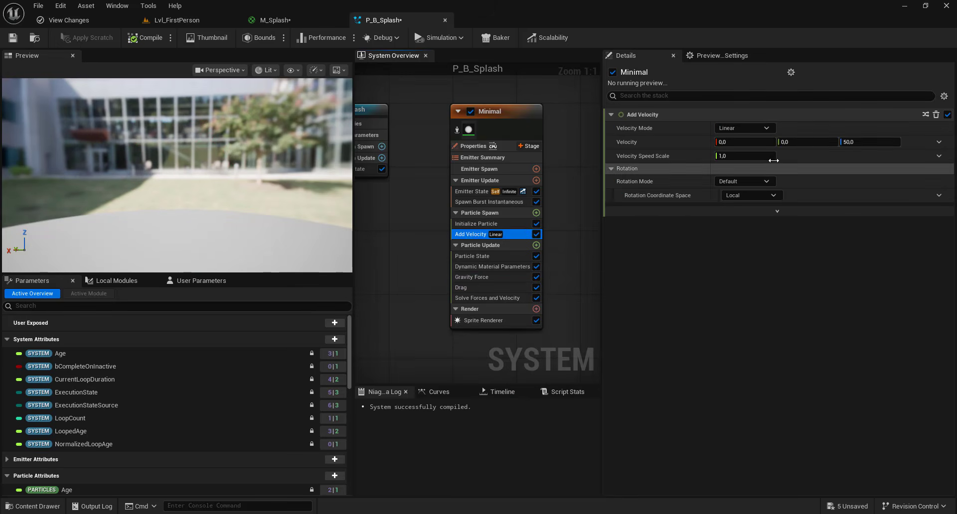
click(756, 129)
click(741, 166)
click(742, 209)
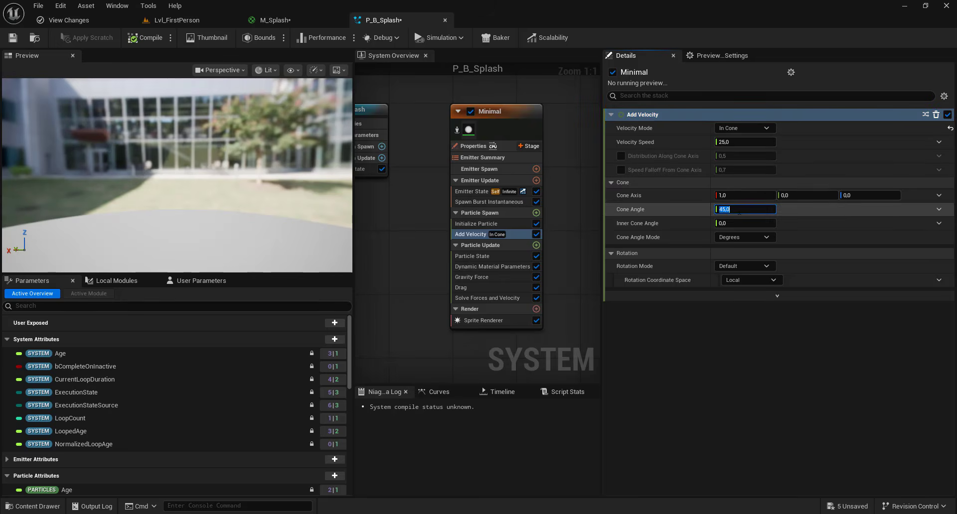
text(16)
click(850, 196)
text(1)
click(847, 226)
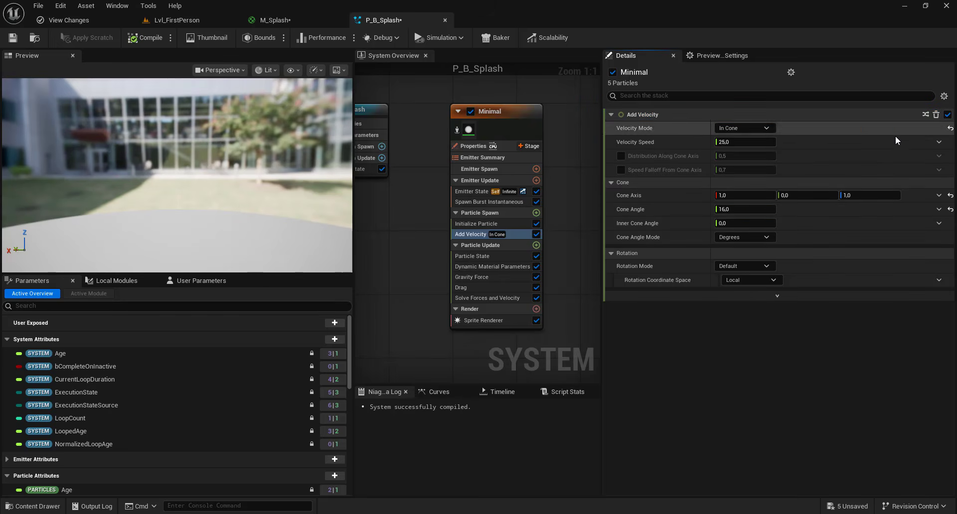
- Drive the Velocity Speed of Add Velocity with a Random Range Float from 100 to 400
click(939, 142)
text(rand)
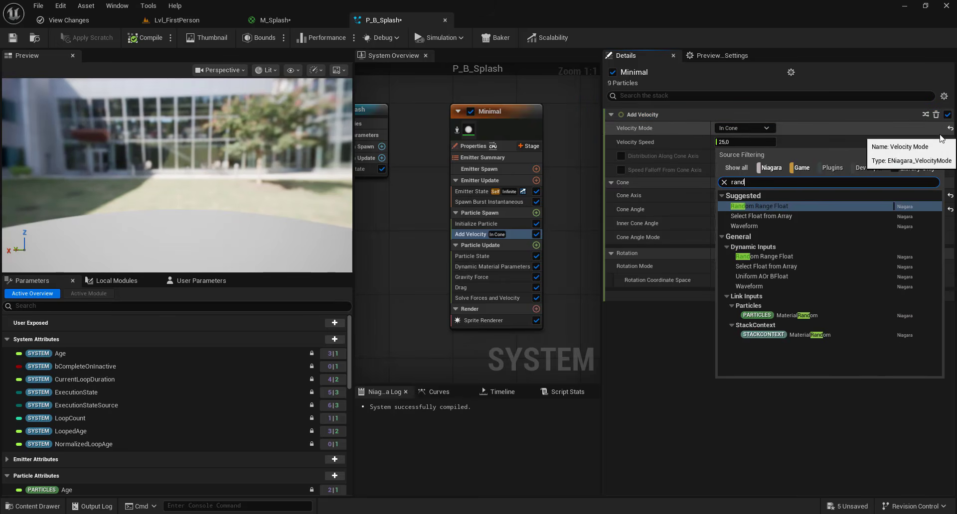
click(792, 206)
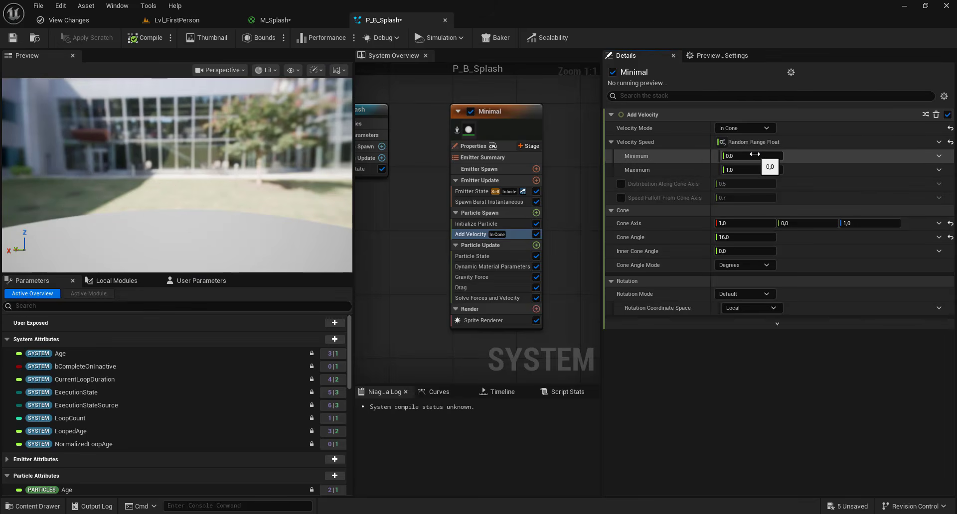
click(754, 155)
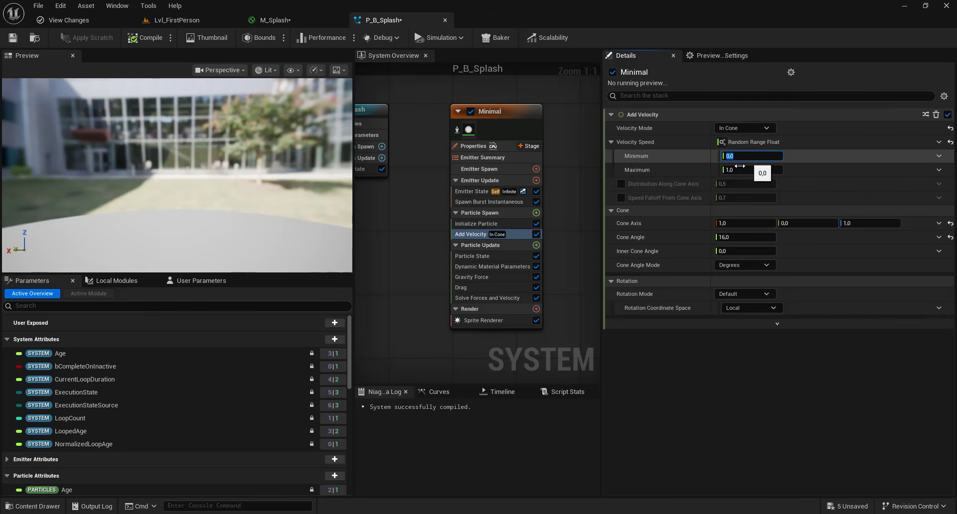
text(100)
key(Tab)
text(400)
key(Return)
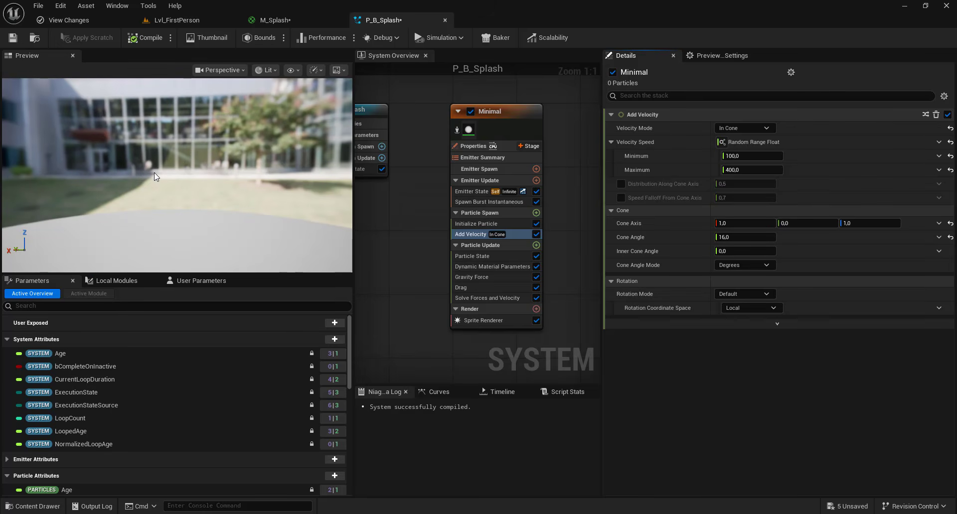
drag(185, 178, 194, 174)
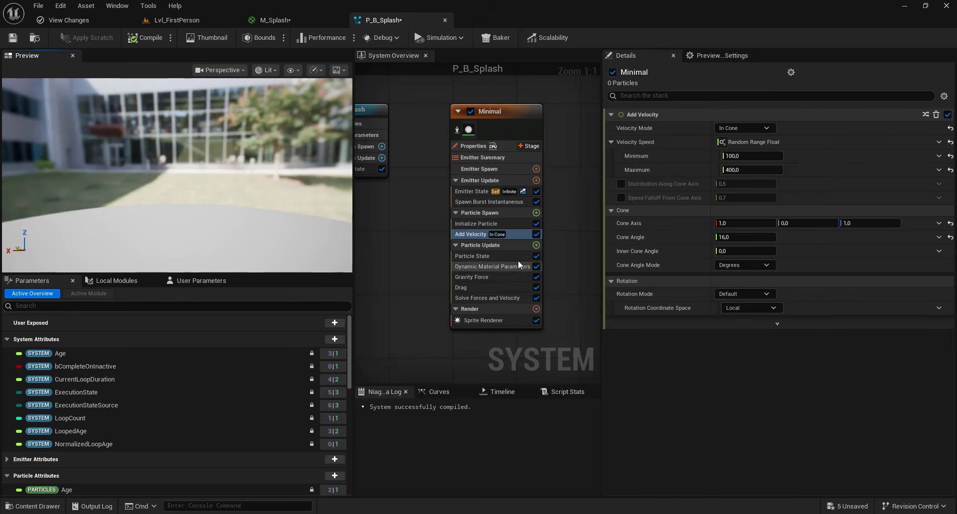
- Add a Scale Sprite Size module to Particle Update and set its mode to Non-Uniform Curve
click(536, 245)
text(scale )
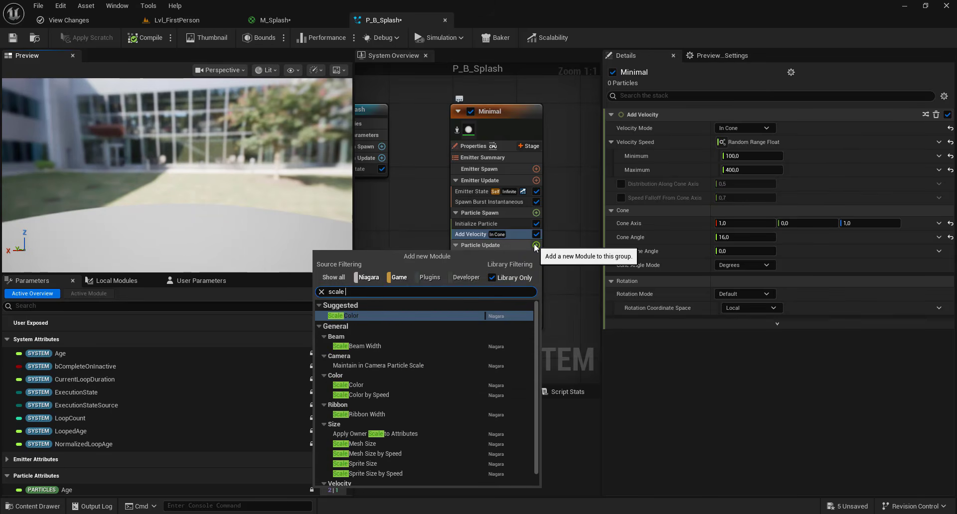
text(spri)
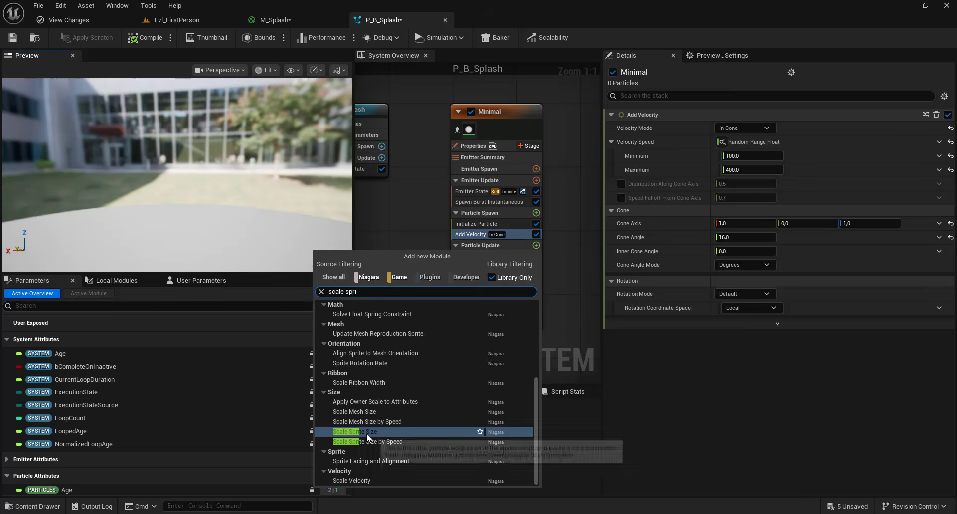
click(425, 433)
click(738, 131)
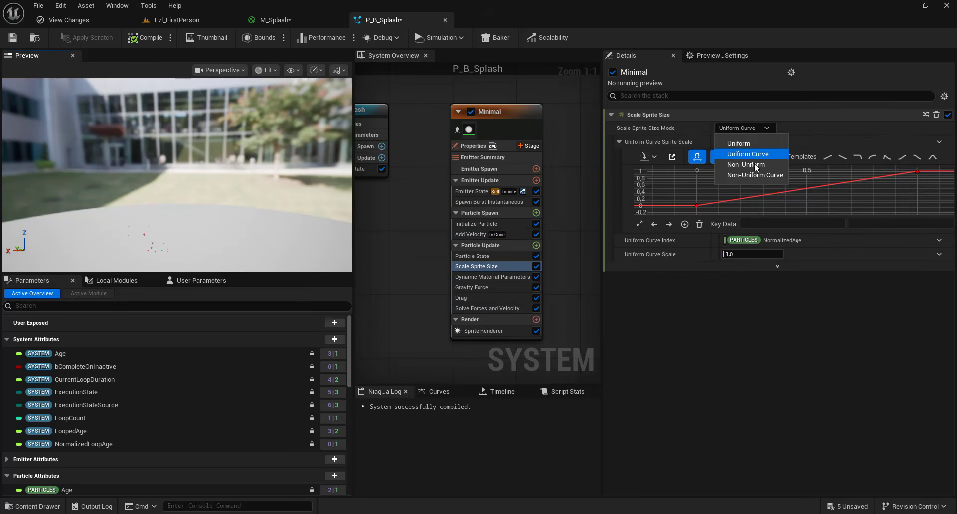
click(752, 178)
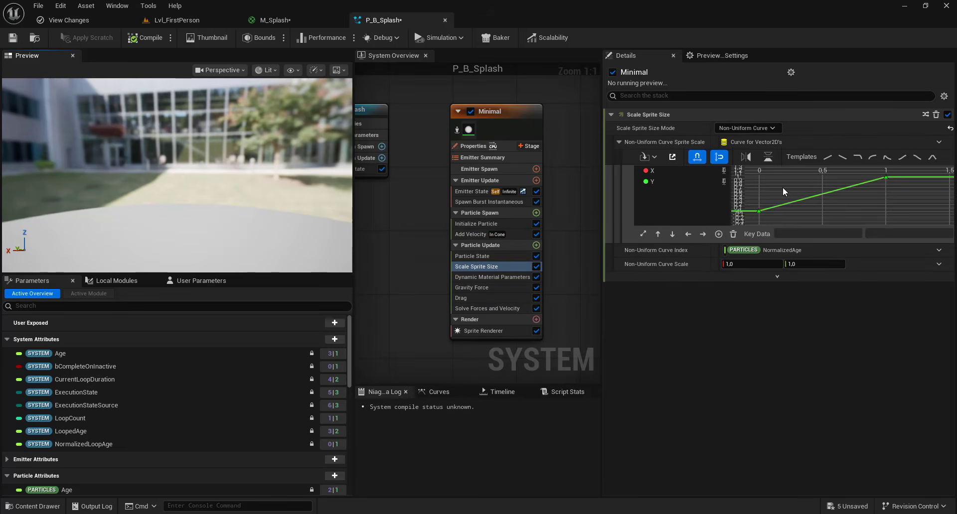
- Turn the linear keys of the sprite size curves into smooth ones and set the start key value to 0.4
drag(906, 214, 907, 217)
right_click(886, 179)
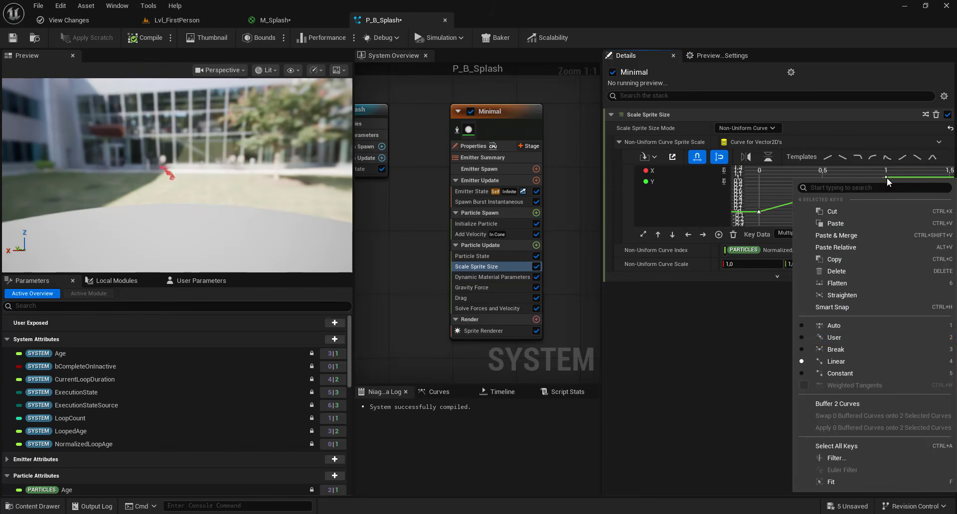
click(837, 349)
click(788, 213)
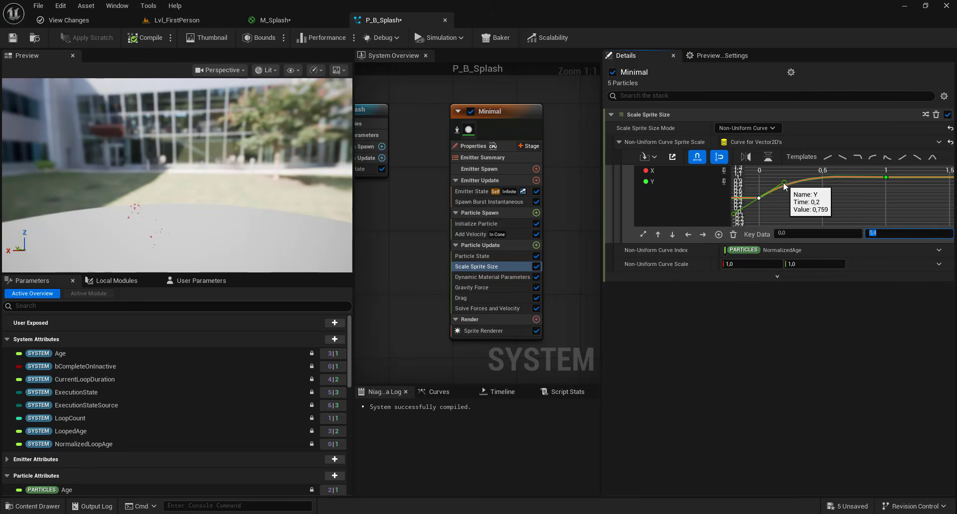
click(909, 191)
- Isolate the Y curve of Scale Sprite Size and set its end key value to 1.5
click(724, 171)
key(f)
drag(923, 172, 889, 187)
click(895, 234)
text(1)
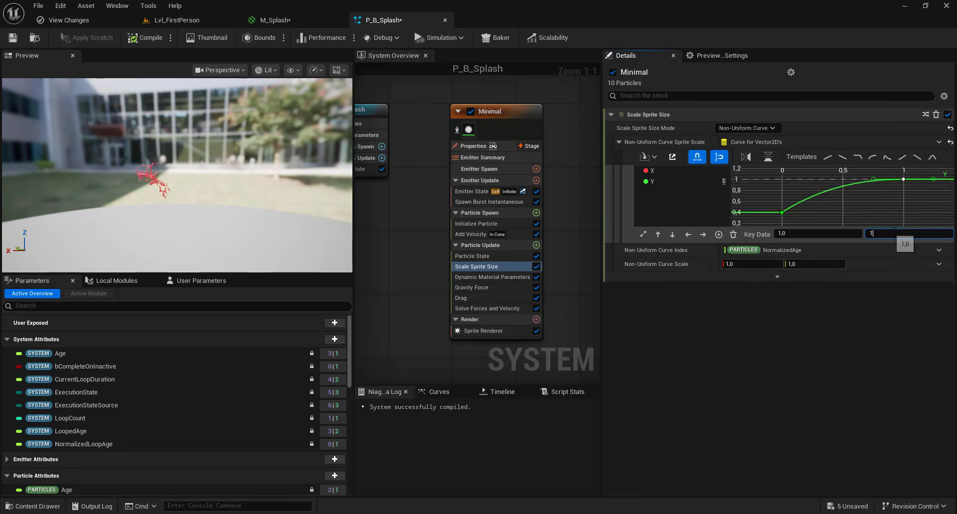
text(,5)
key(Return)
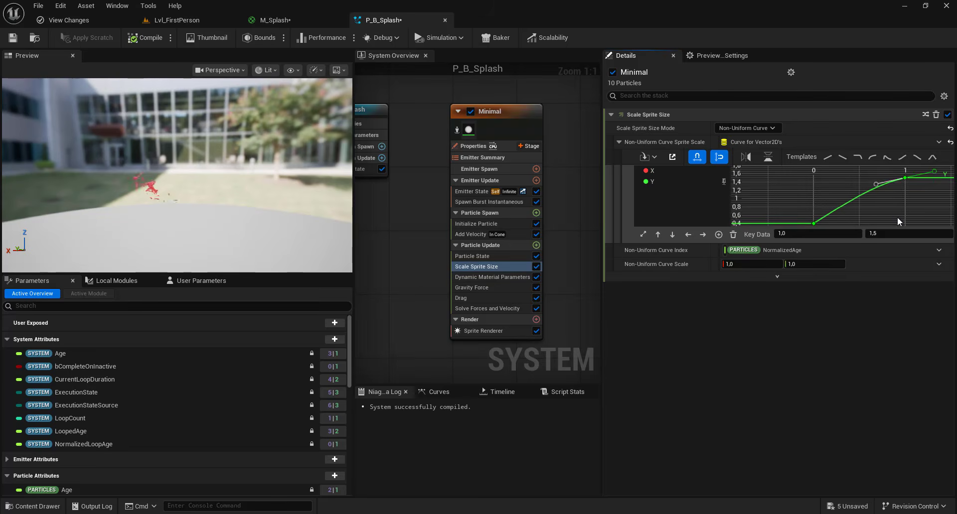
click(899, 221)
click(193, 212)
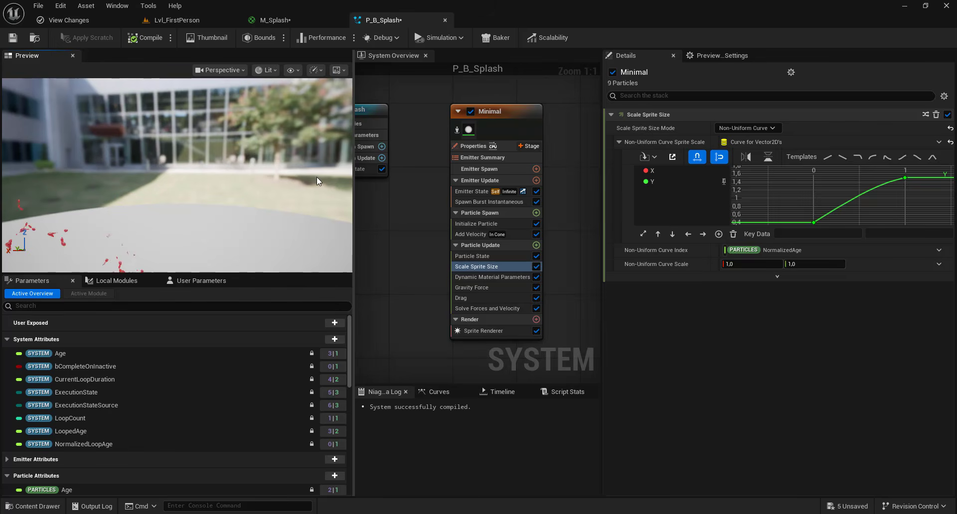
- Add a Sprite Rotation Rate module to the emitter's Particle Update group
right_drag(566, 260, 551, 192)
click(522, 177)
text(rota)
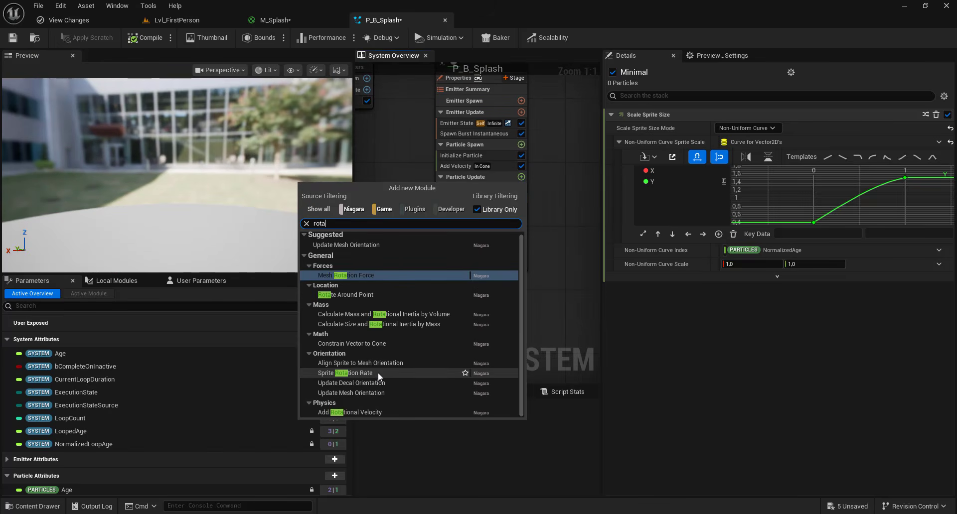
click(378, 372)
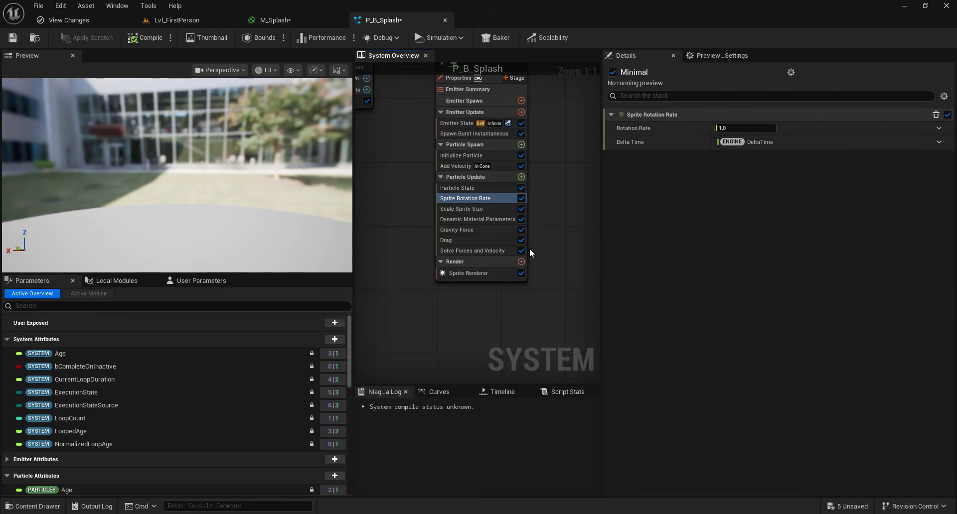
click(939, 128)
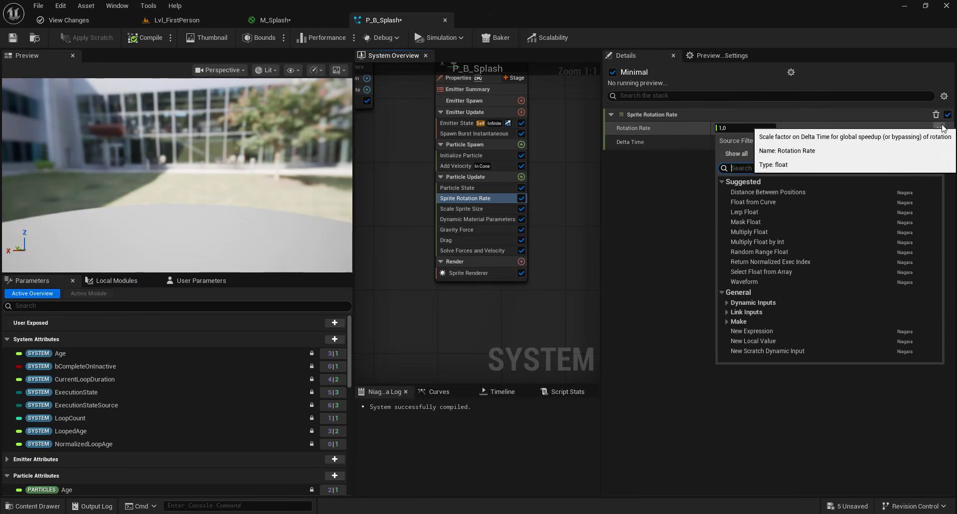
text(rand)
click(789, 204)
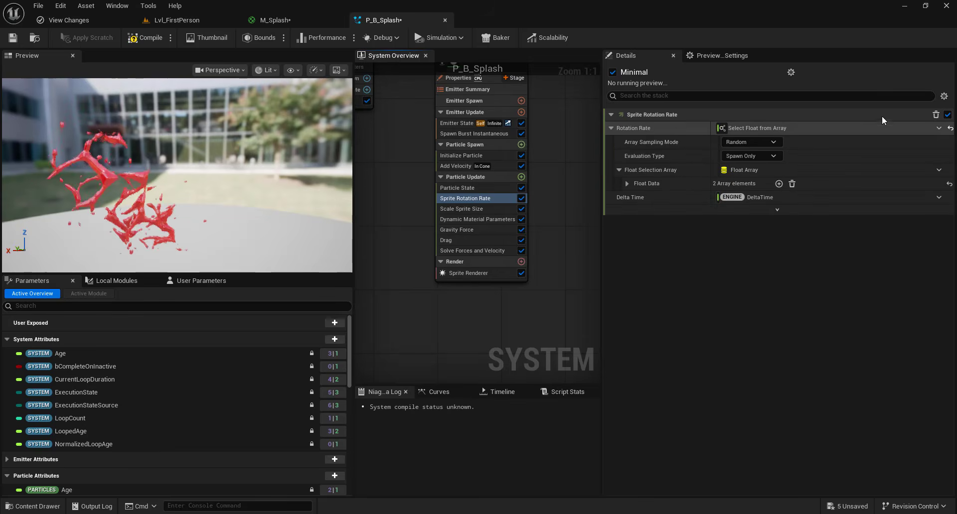
- Drive the Rotation Rate with a Random Range Float from 25 to 40 and save the Niagara system
click(931, 126)
text(rand)
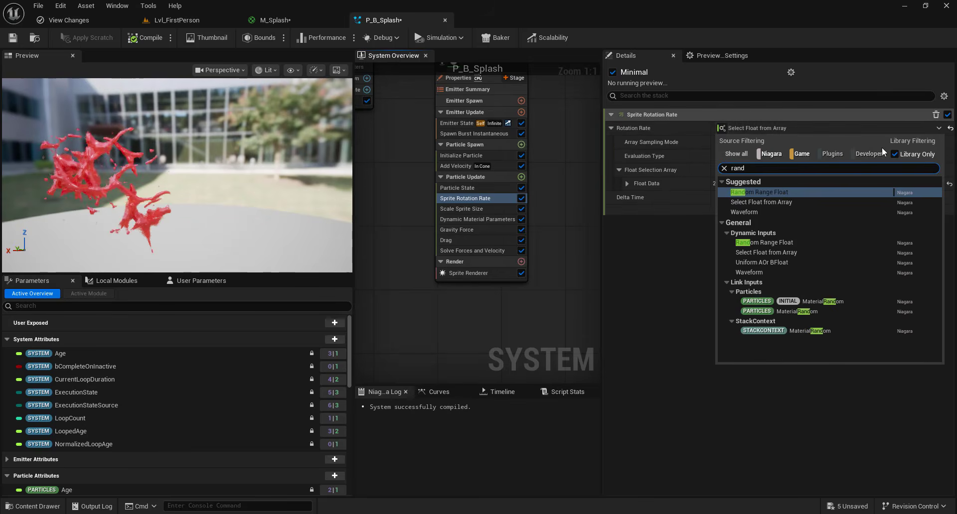
click(759, 193)
click(756, 144)
text(25)
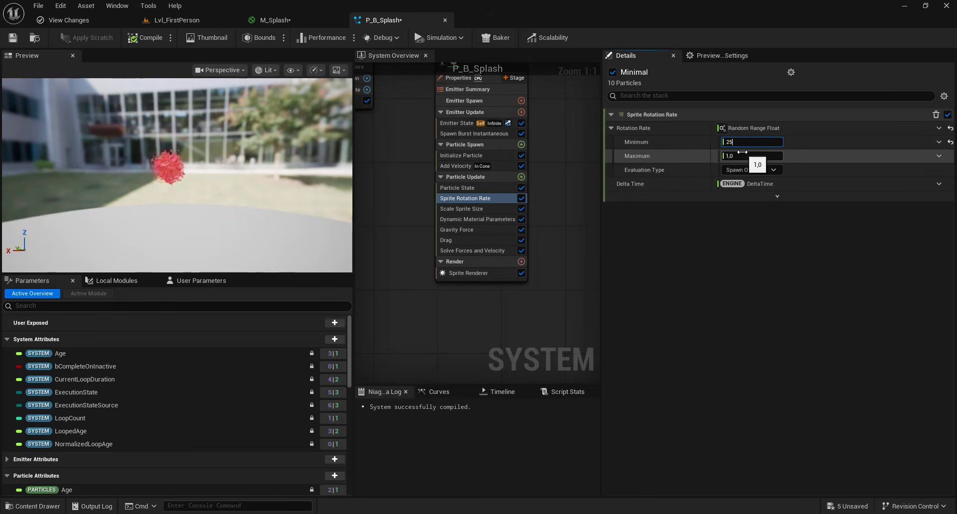
click(743, 154)
text(40)
key(Return)
key(ctrl+s)
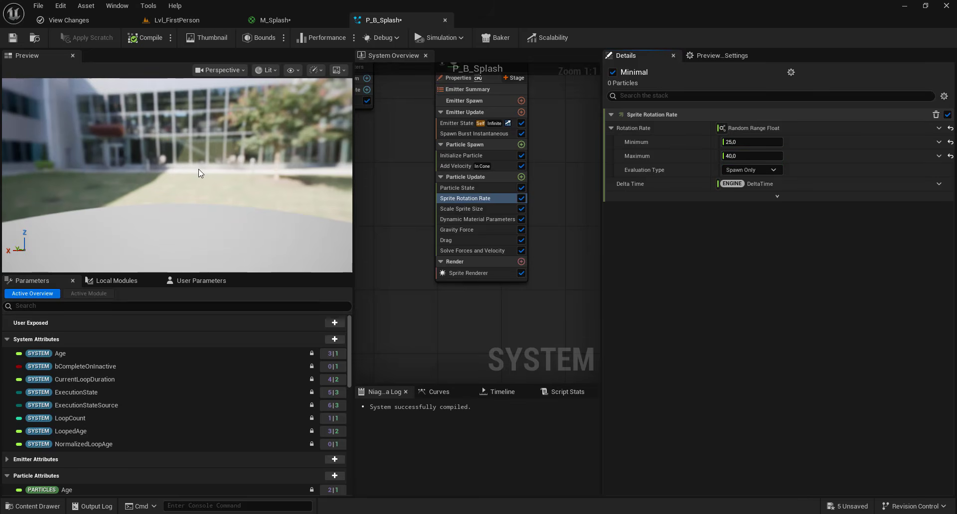
- Assign P_B_Splash as the Niagara System Asset of the P_Blood_Splash actor in Lvl_FirstPerson and check the effect in the level
click(177, 21)
click(467, 136)
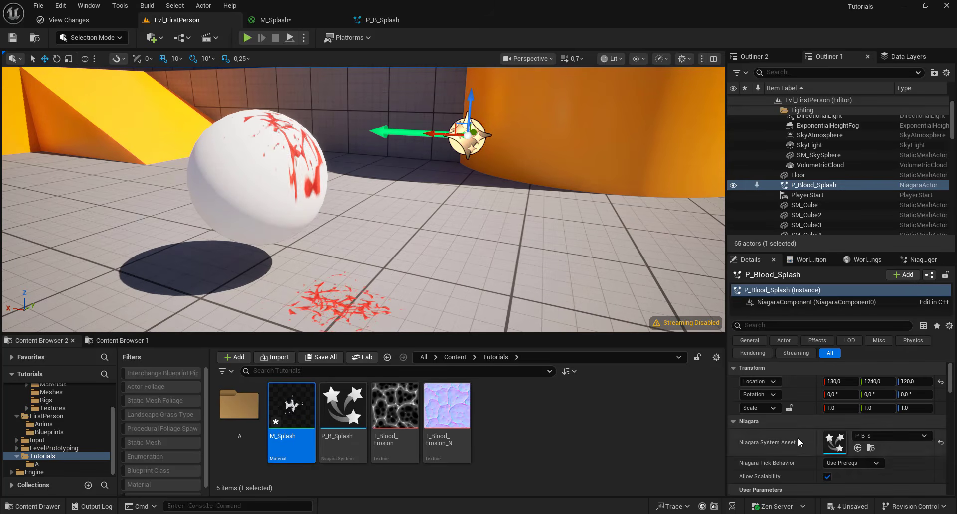
click(858, 449)
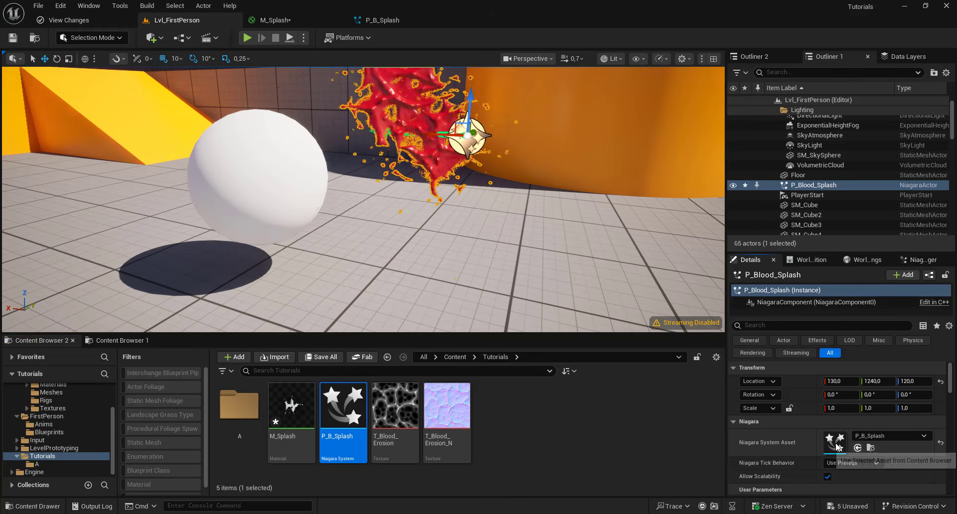
click(528, 184)
scroll(508, 173, down, 4)
scroll(509, 172, down, 3)
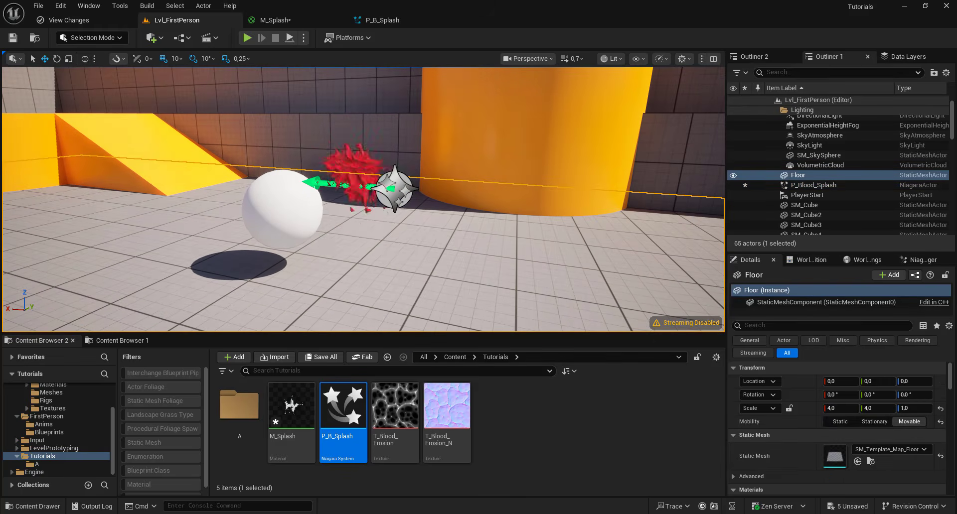
click(507, 153)
mouse_move(507, 154)
right_down()
mouse_move(491, 171)
mouse_move(500, 153)
mouse_move(490, 156)
mouse_move(510, 139)
right_up()
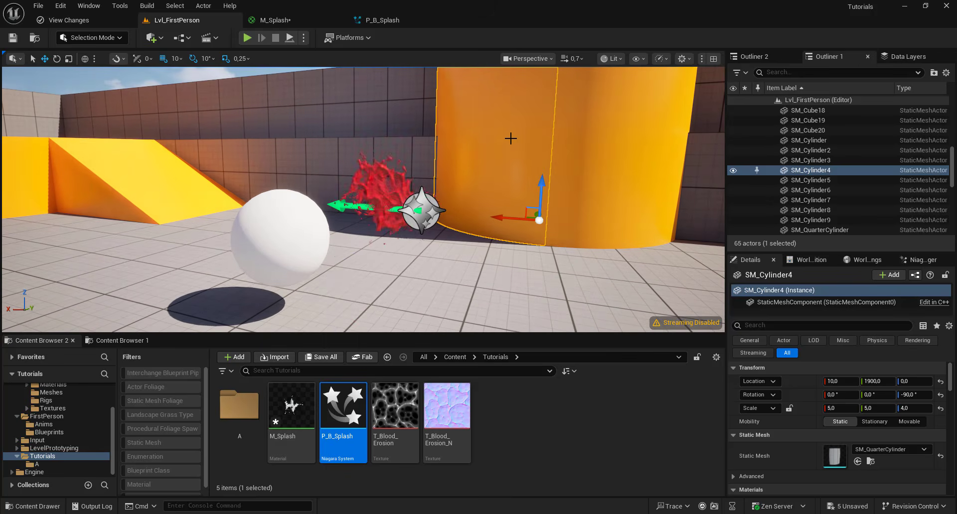